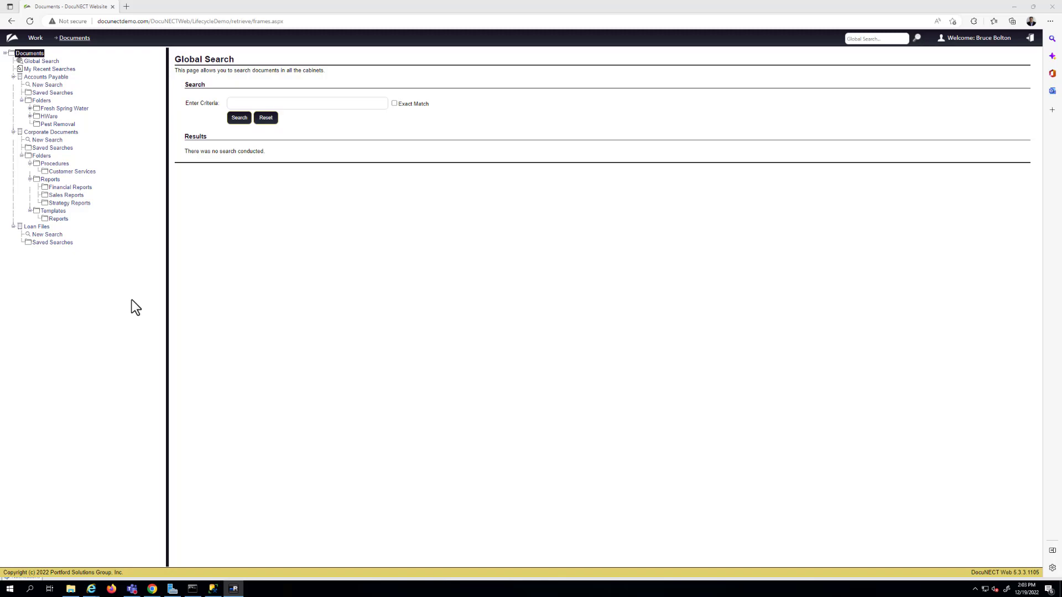
Step: Preview the Accounts Payable search fields for Invoice Approval and Invoice Processing, then Corporate Documents
left_click(44, 85)
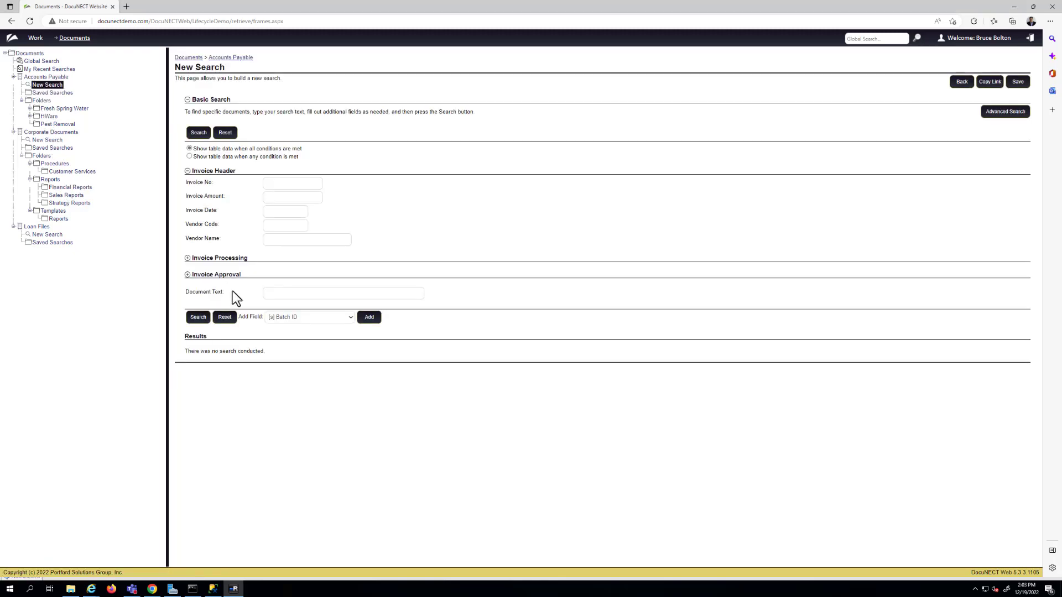
left_click(188, 275)
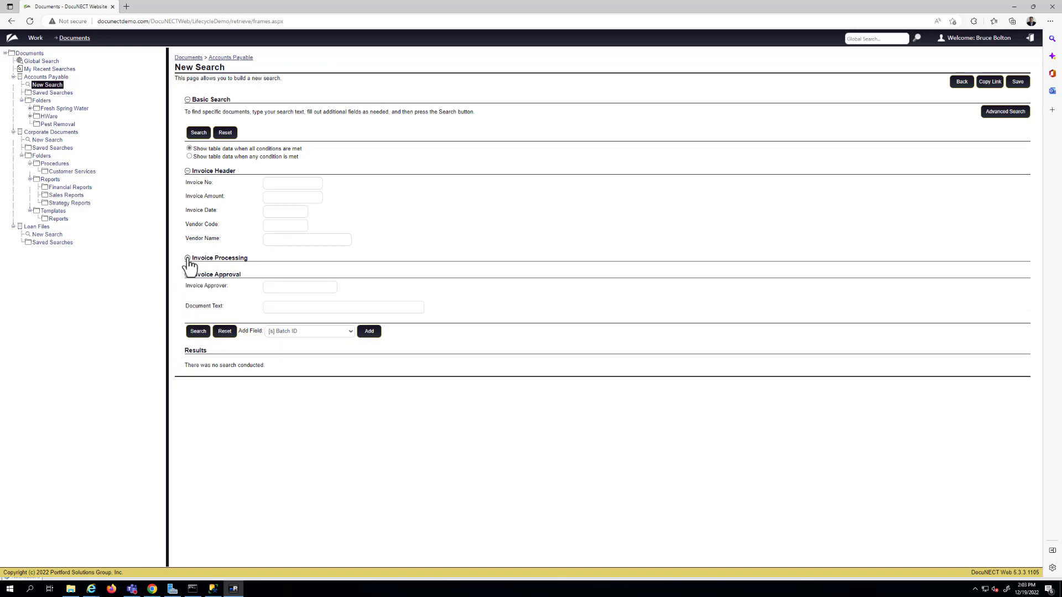
left_click(188, 258)
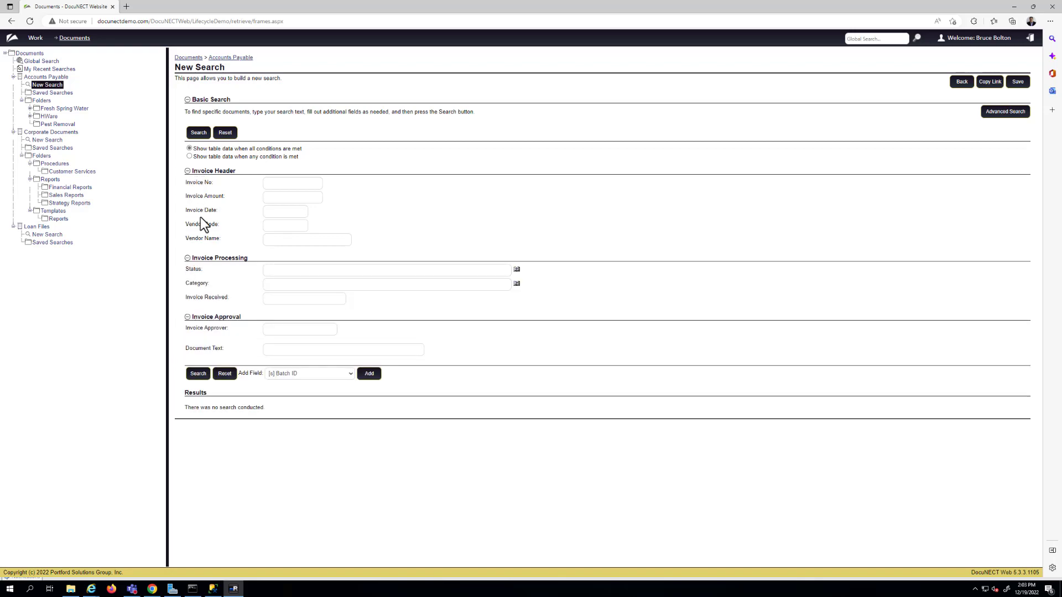
left_click(48, 140)
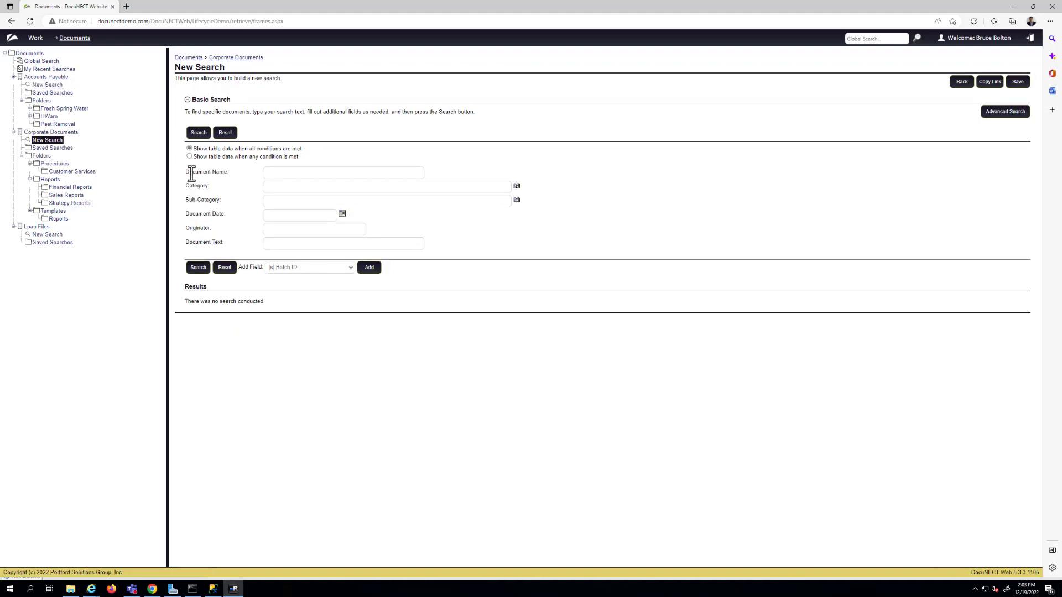
Step: Browse the Loan Files search's Loan and System Information fields, then list Procedures > Customer Services documents
left_click(44, 234)
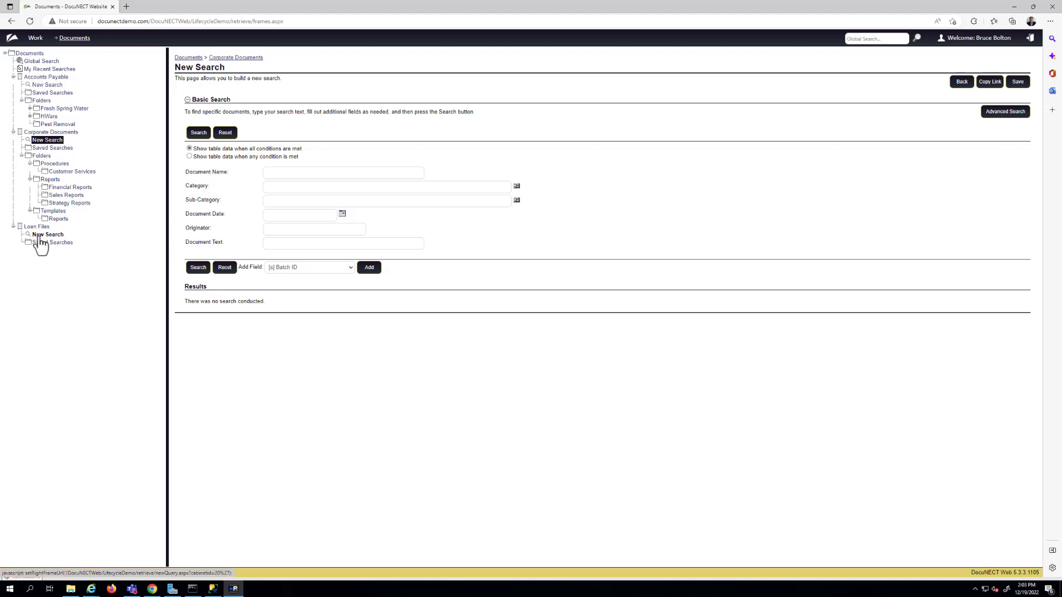
left_click(187, 230)
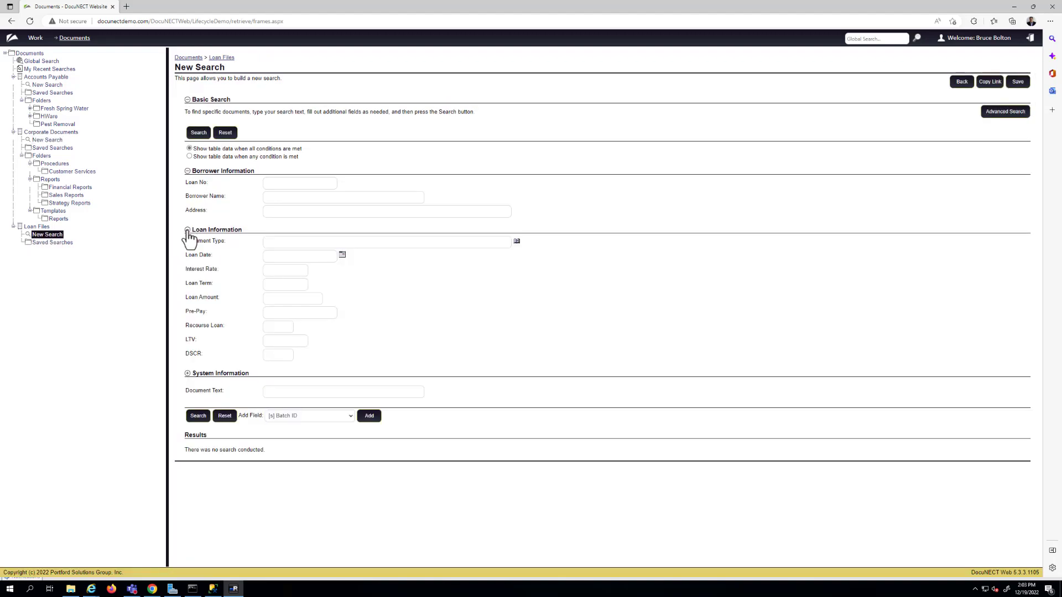
left_click(188, 374)
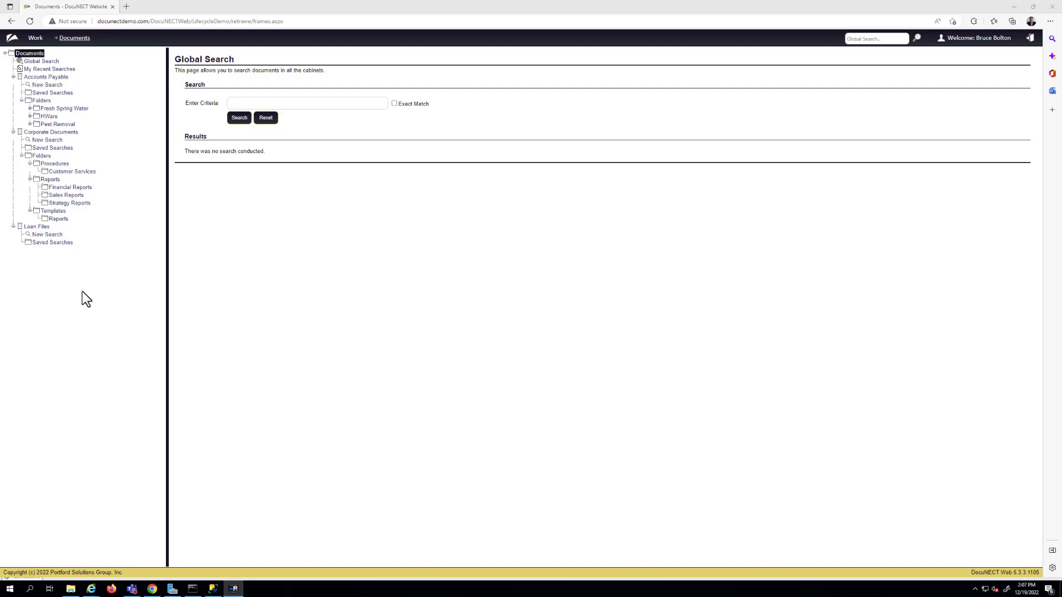
left_click(47, 235)
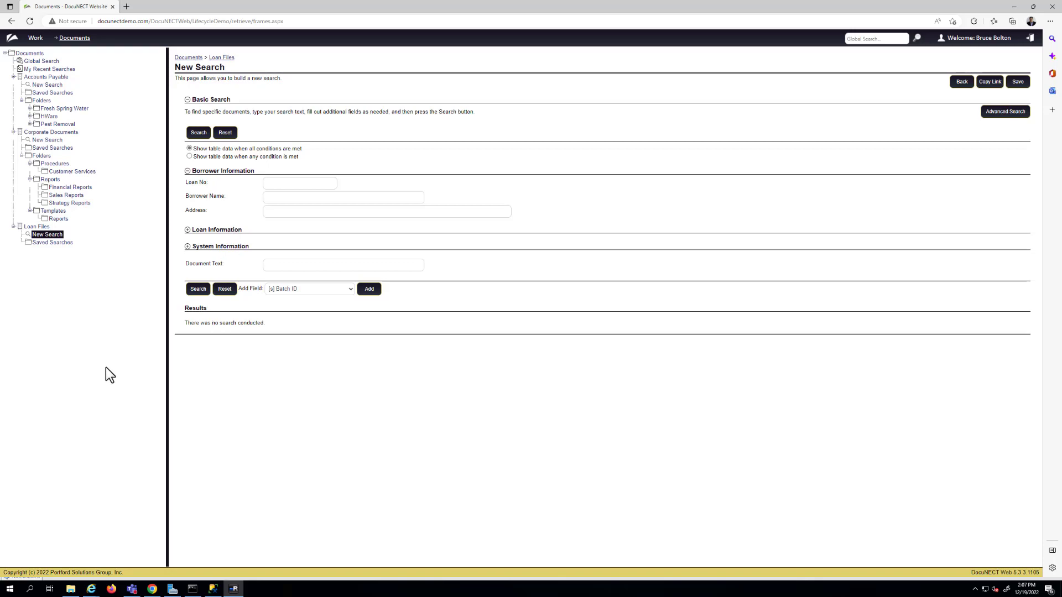
left_click(67, 176)
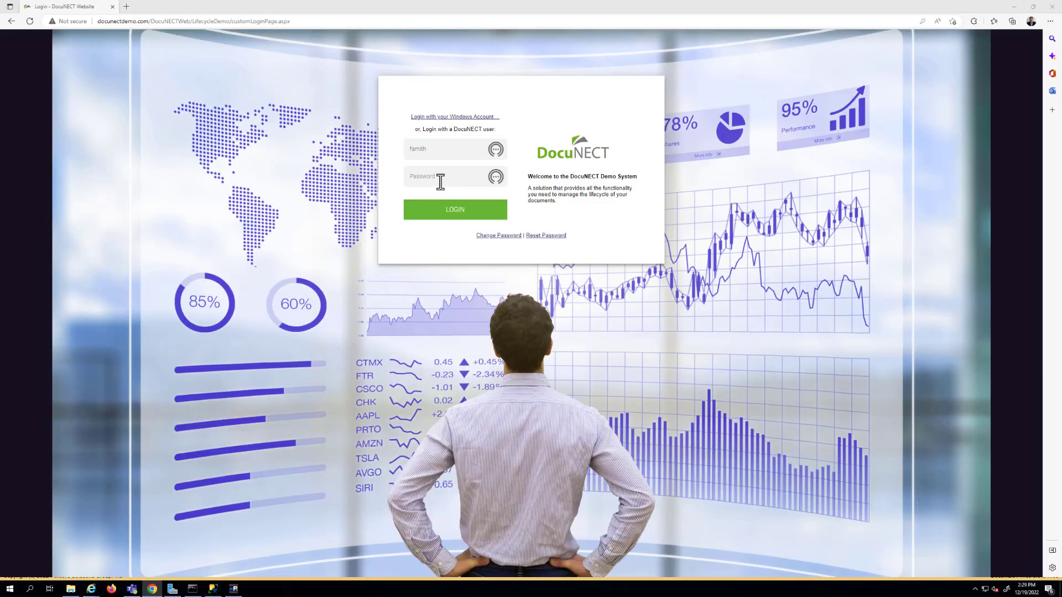
Step: Sign in as another demo user with their password and go to the Documents search area
left_click(431, 177)
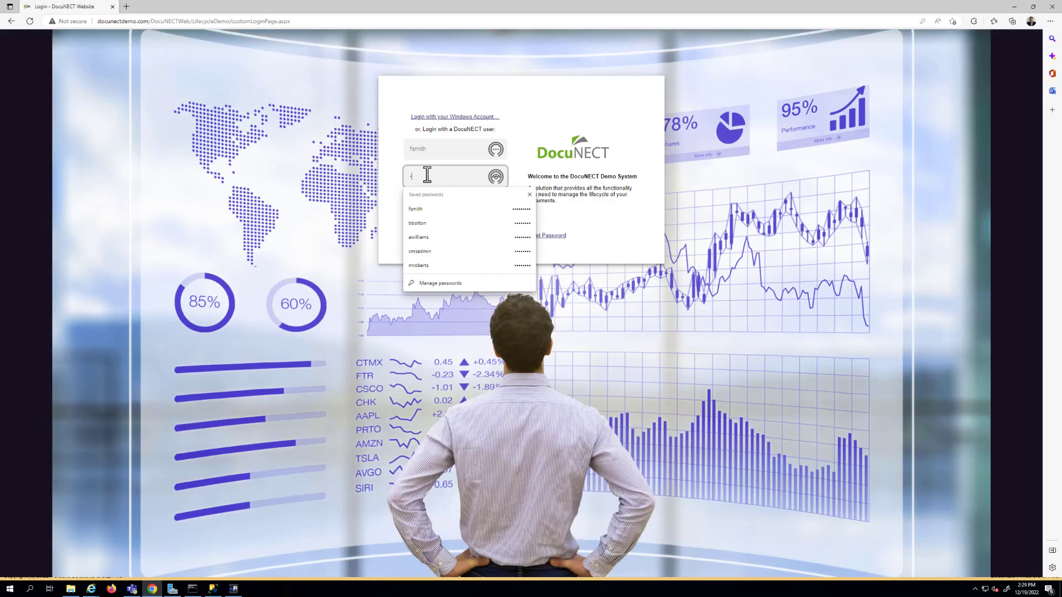
type("*****")
key("Return")
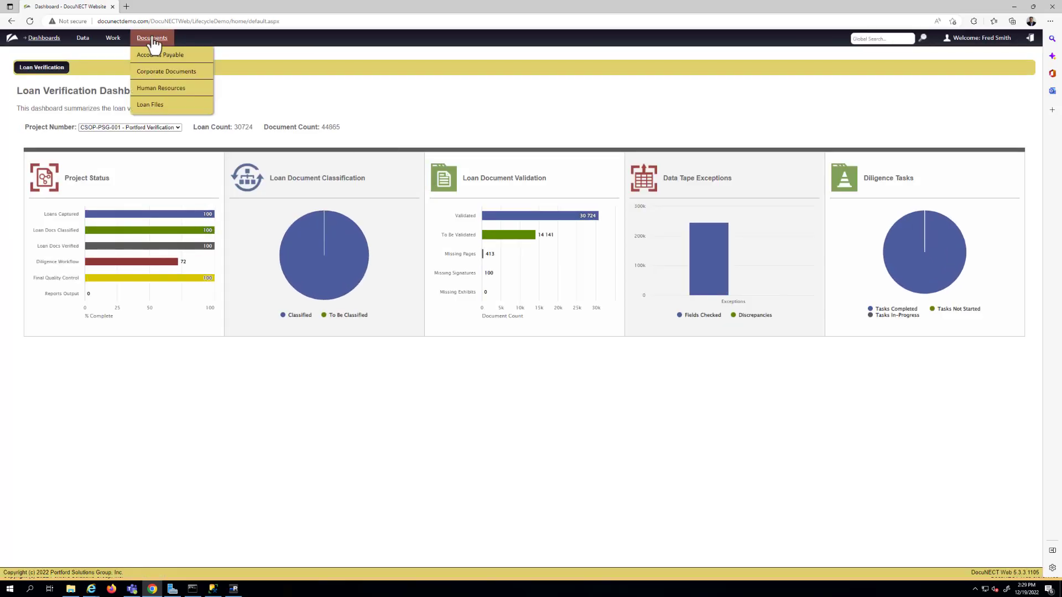
left_click(154, 40)
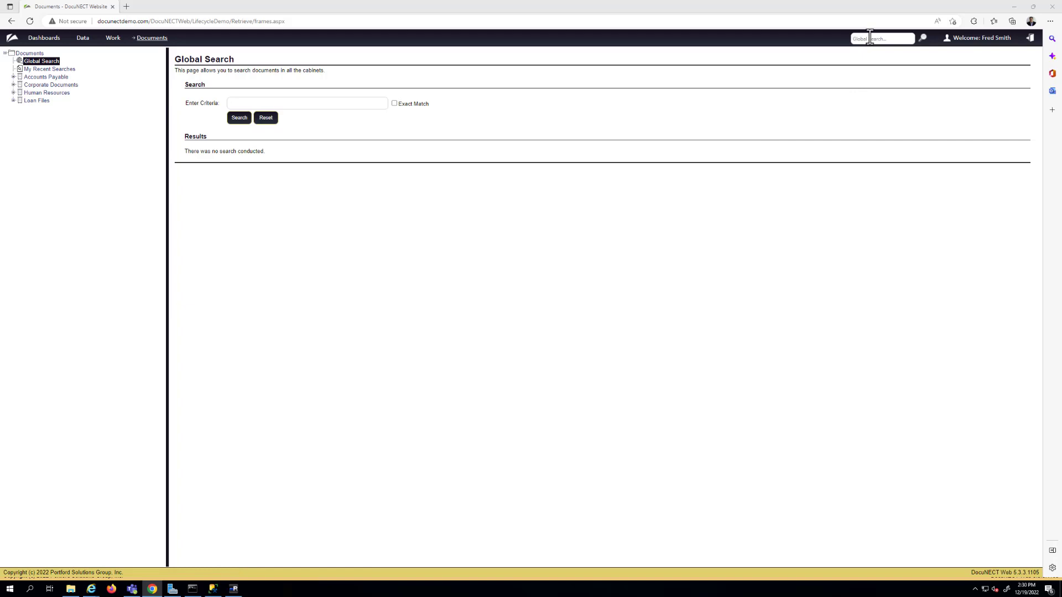
Step: Run a global search across all cabinets for the person's full name, using the saved suggestion
left_click(254, 102)
type("Bru")
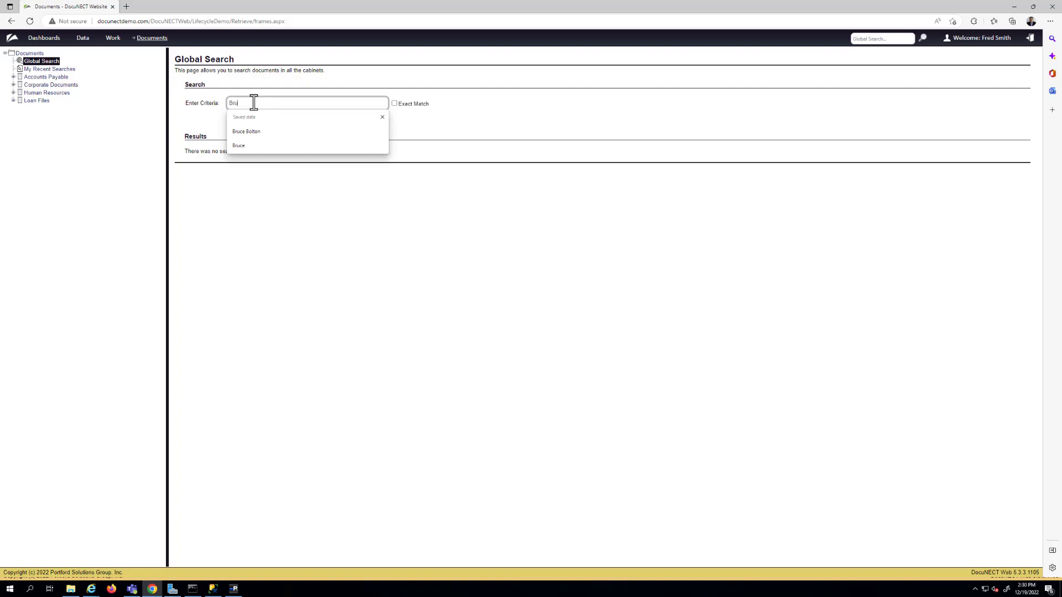
type("ce Bolton")
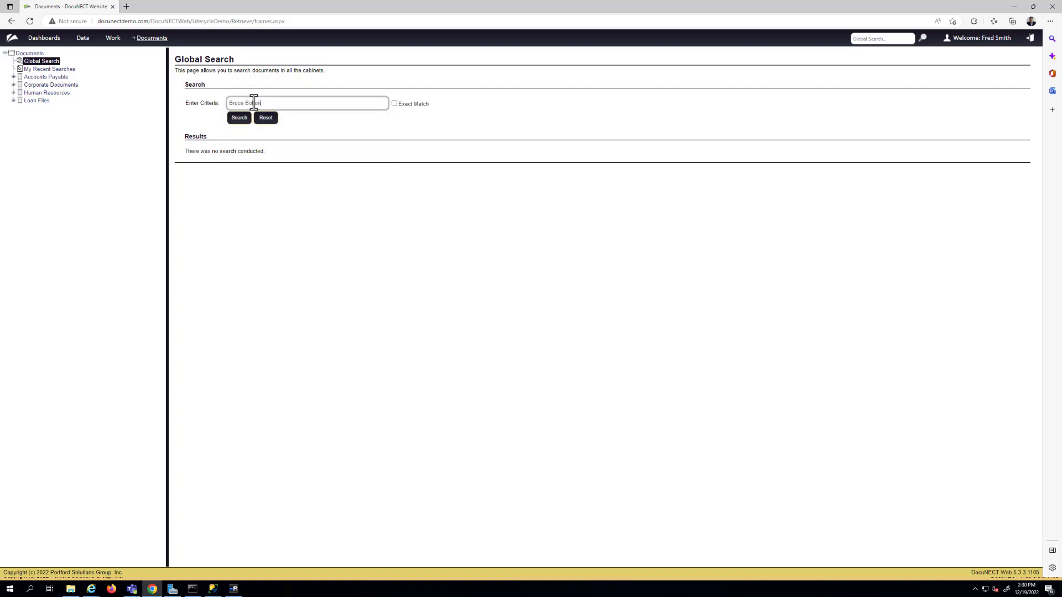
left_click(239, 118)
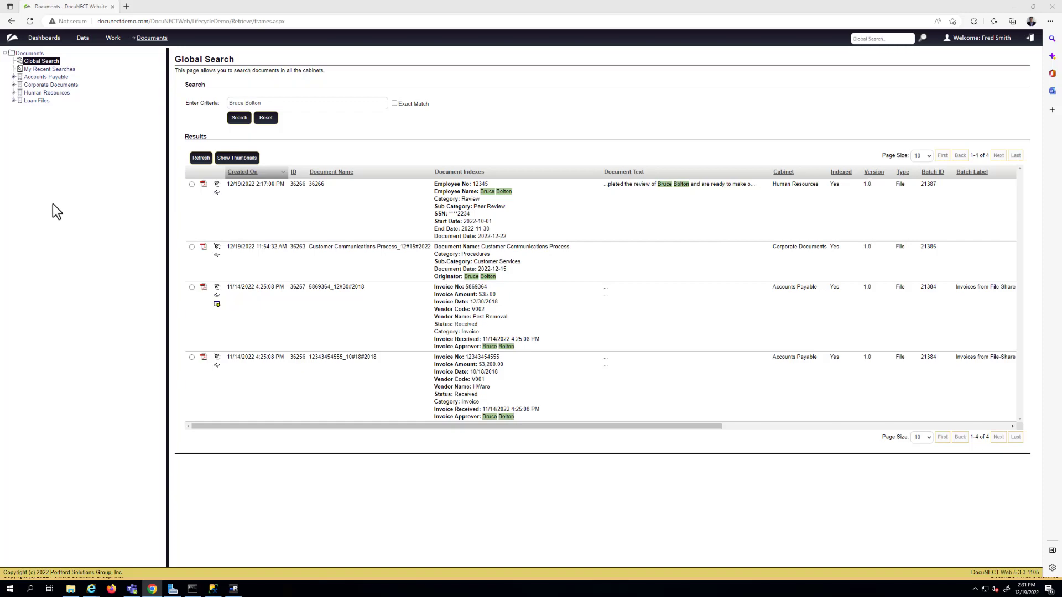
Step: In a new Loan Files search, search Loan No for the *01* pattern
left_click(13, 101)
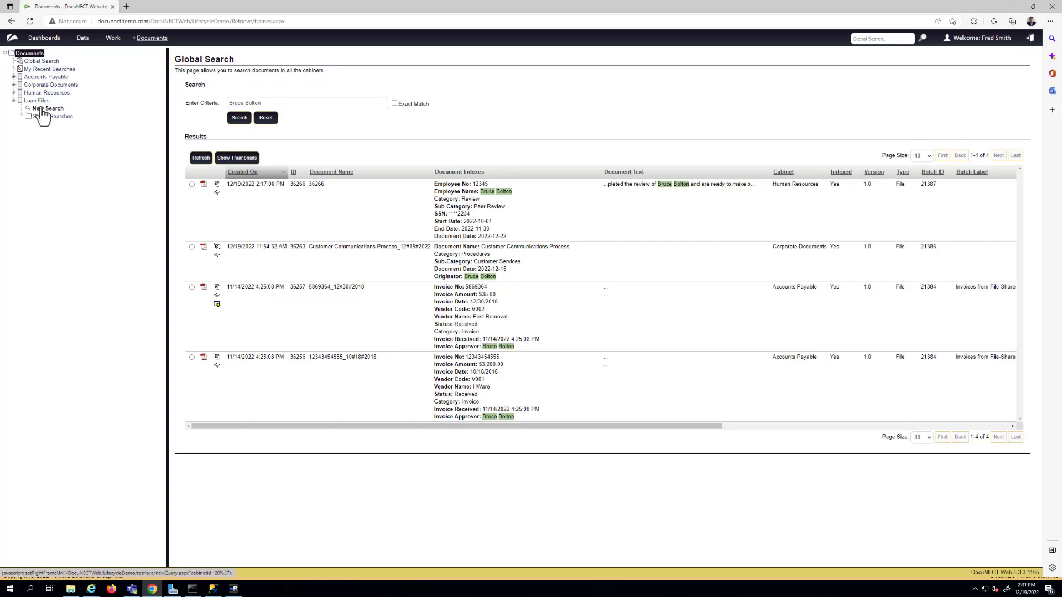
left_click(44, 109)
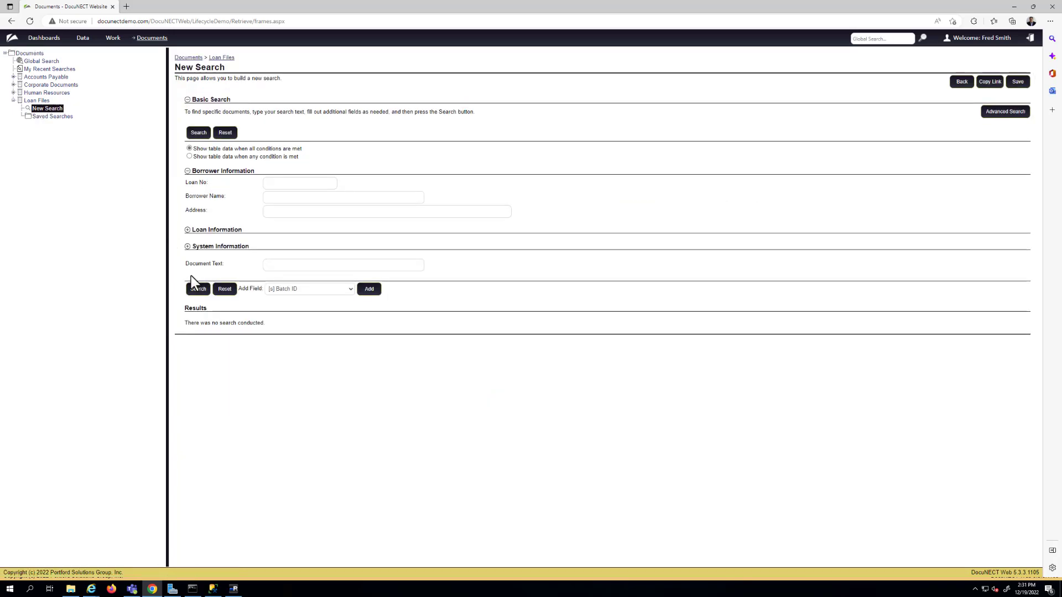
left_click(188, 247)
left_click(188, 230)
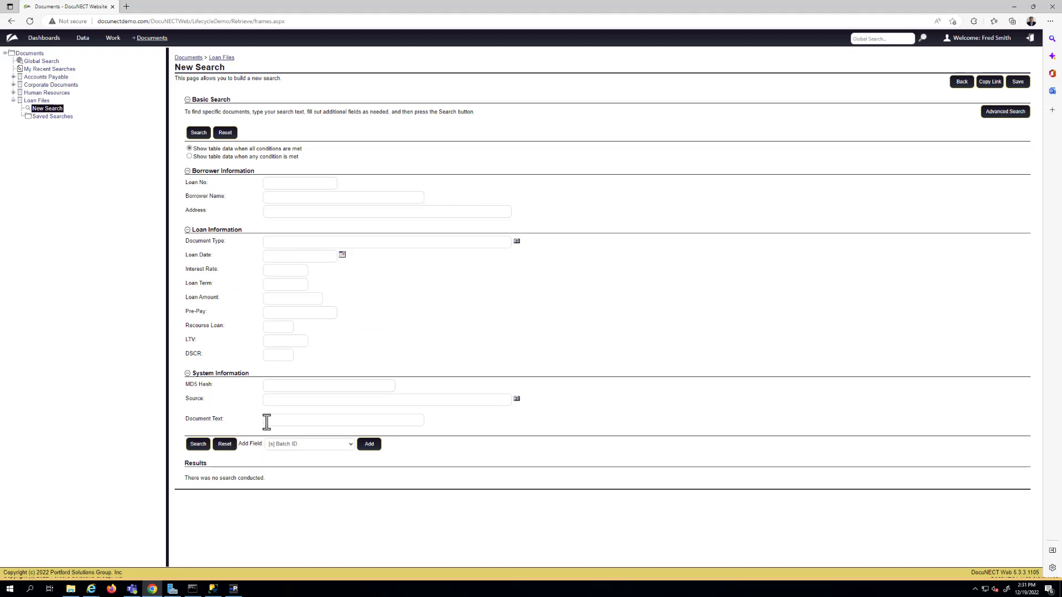
left_click(274, 184)
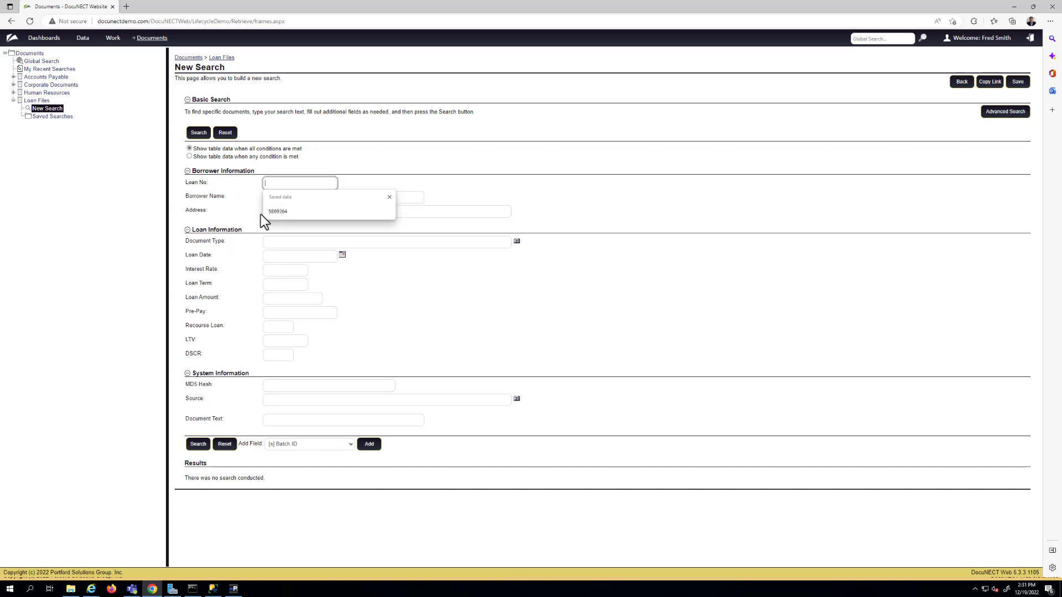
type("1*")
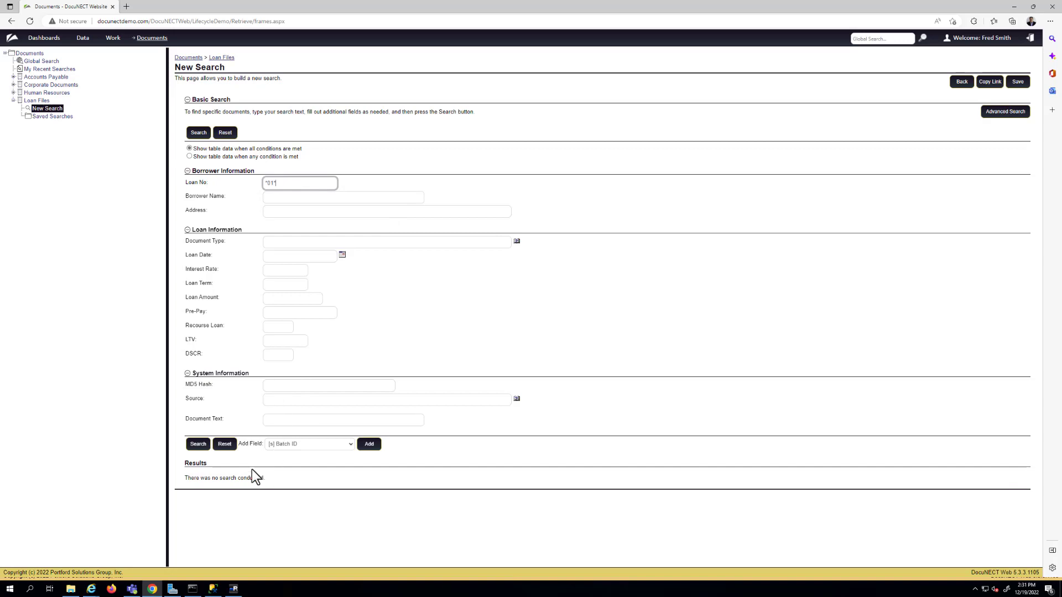
left_click(198, 444)
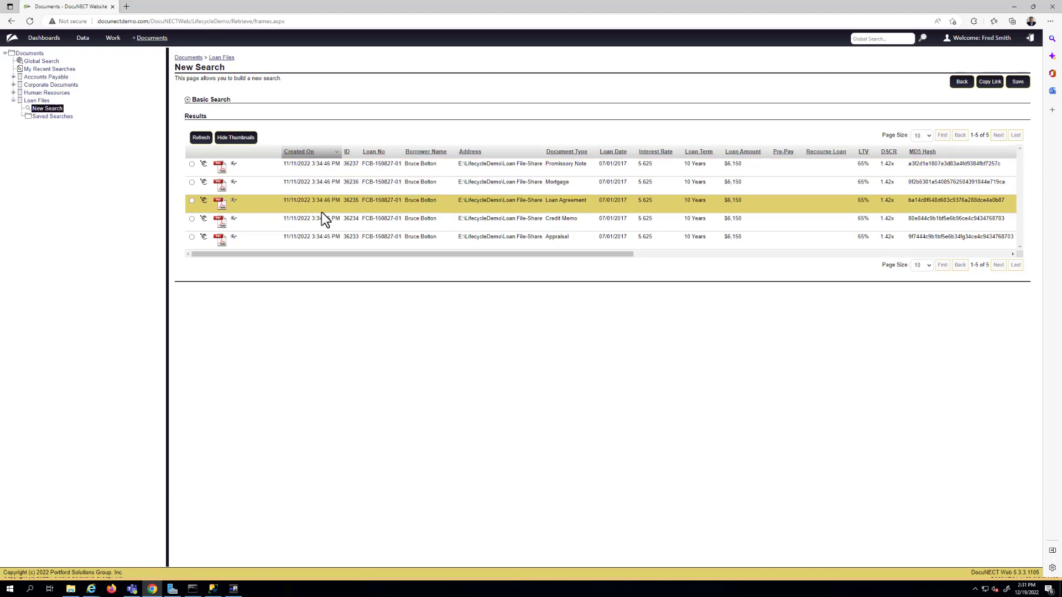
Step: Add Appraisal as the Document Type and rerun the *01* loan search
left_click(188, 100)
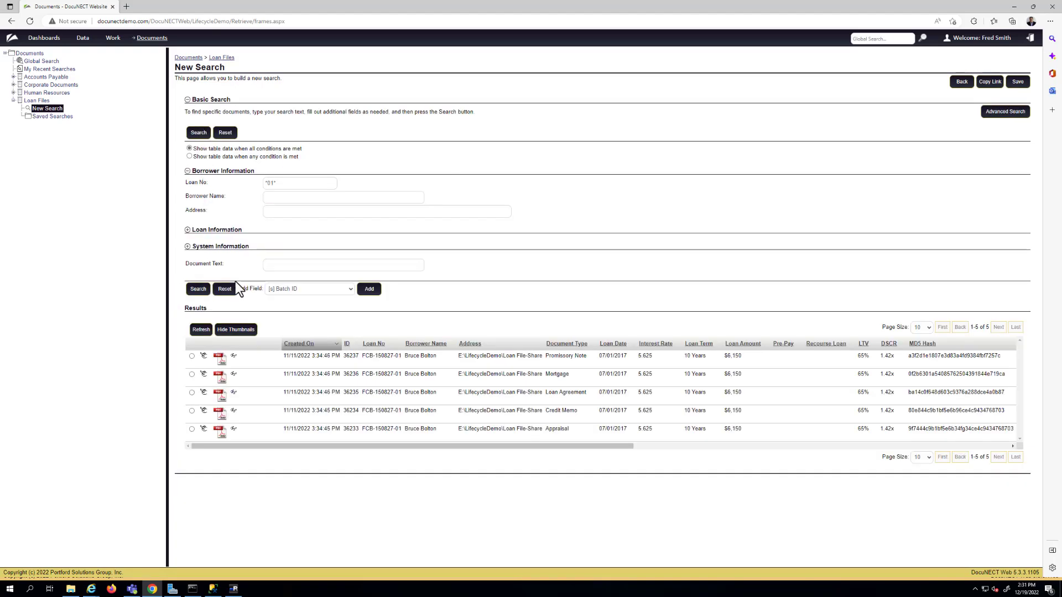
left_click(187, 230)
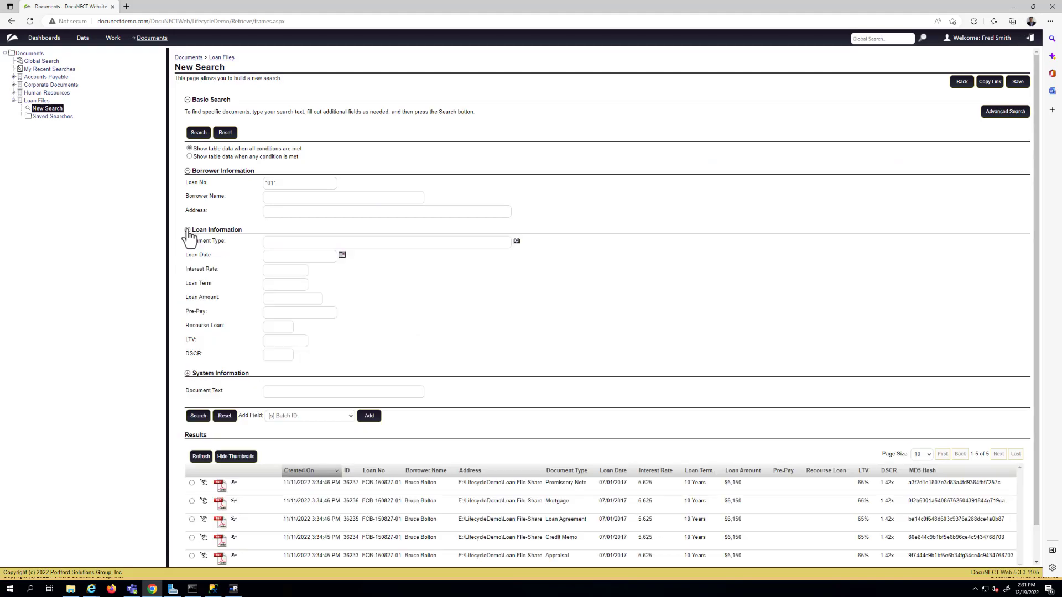
left_click(516, 242)
left_click(455, 318)
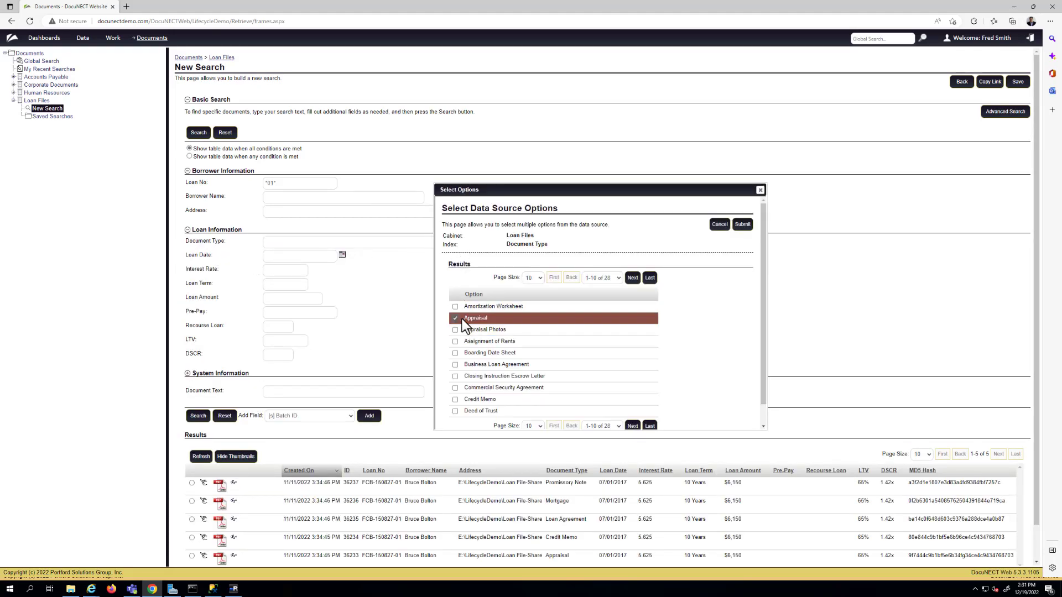
left_click(742, 224)
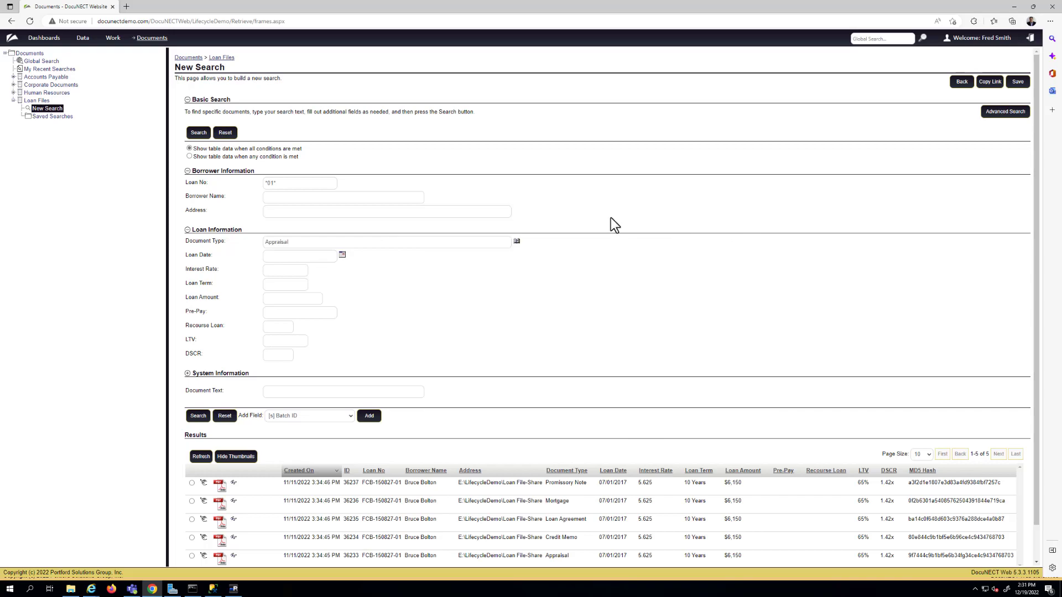
left_click(198, 133)
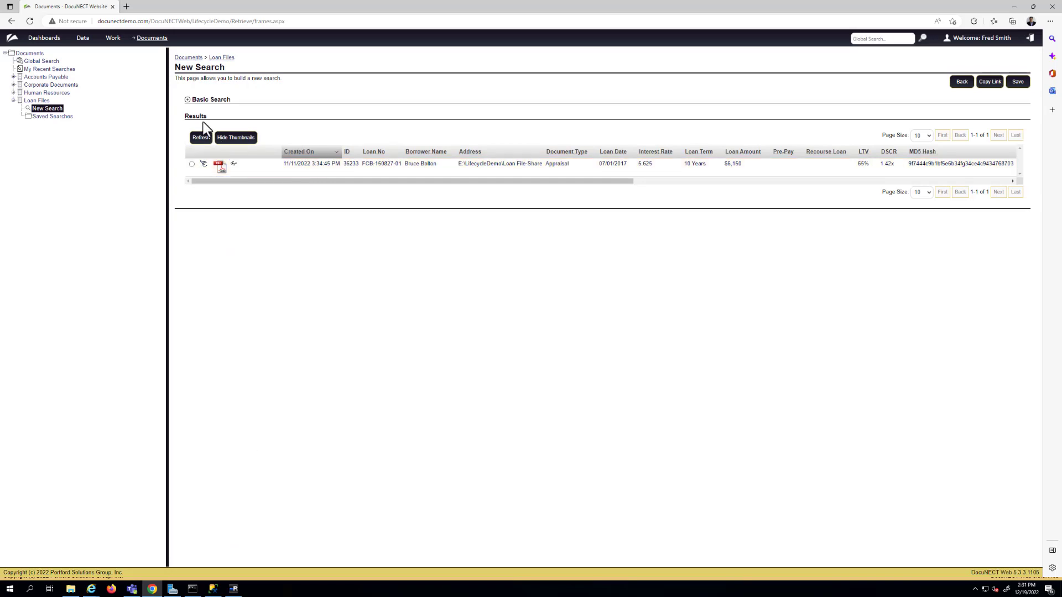
left_click(187, 100)
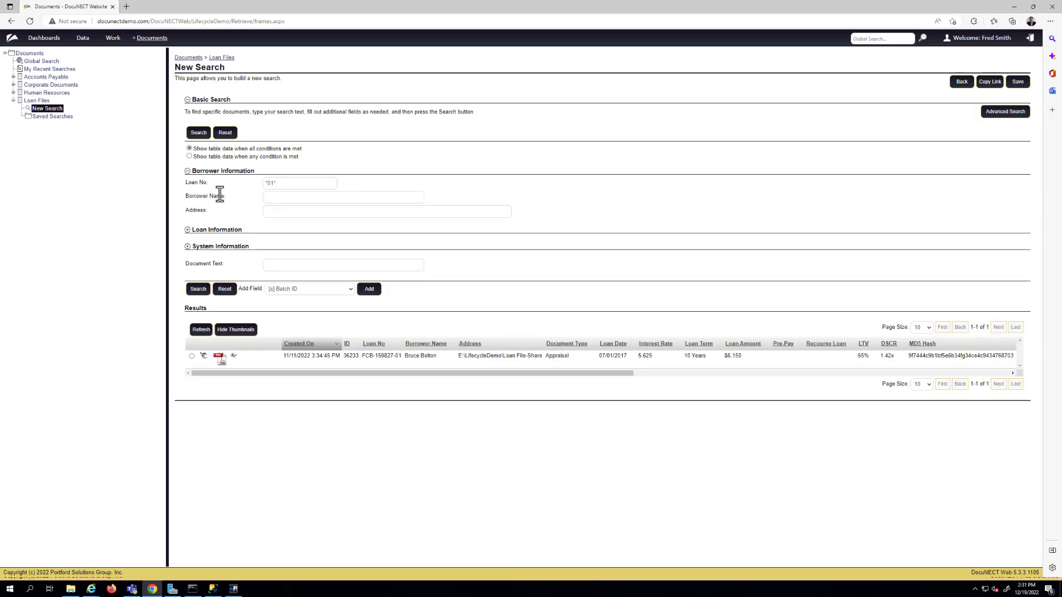
left_click(187, 230)
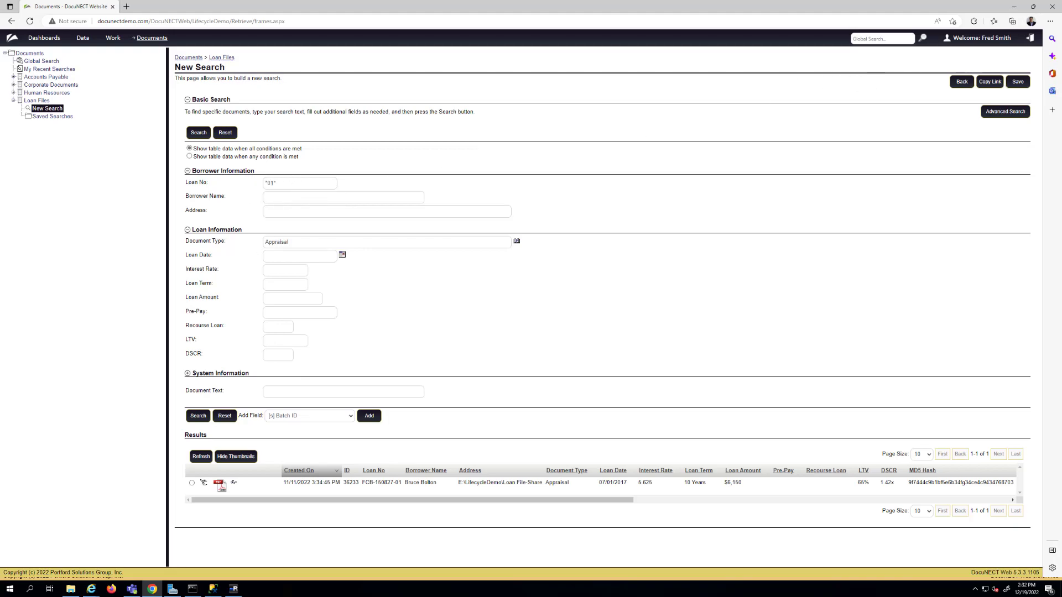
Step: Save the search as 'My Demo Query' with the description 'This is a demo.'
left_click(1018, 83)
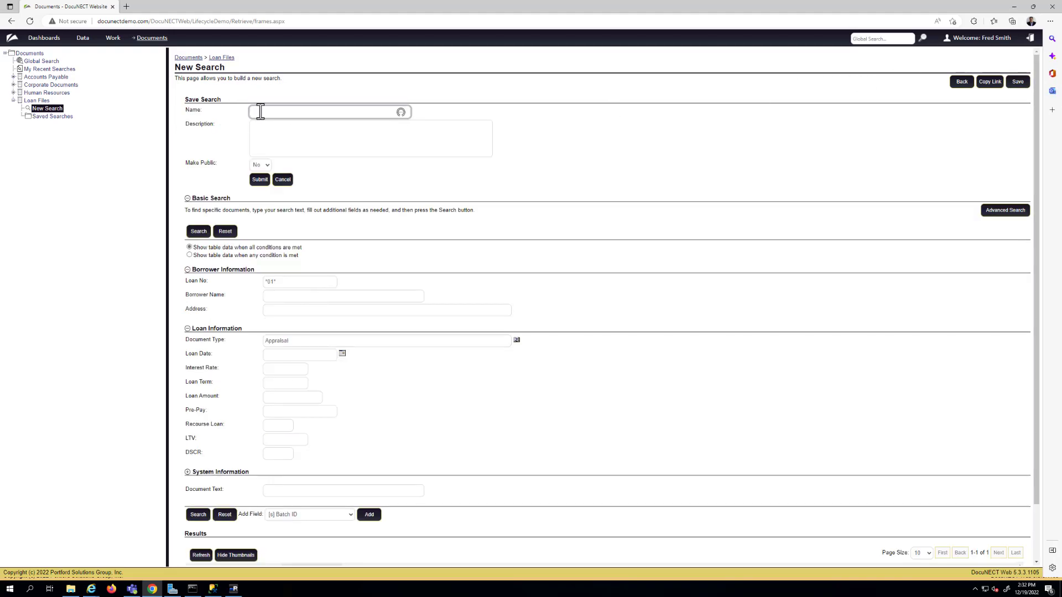
type("My Demo Query")
key("Tab")
type("This is a dme")
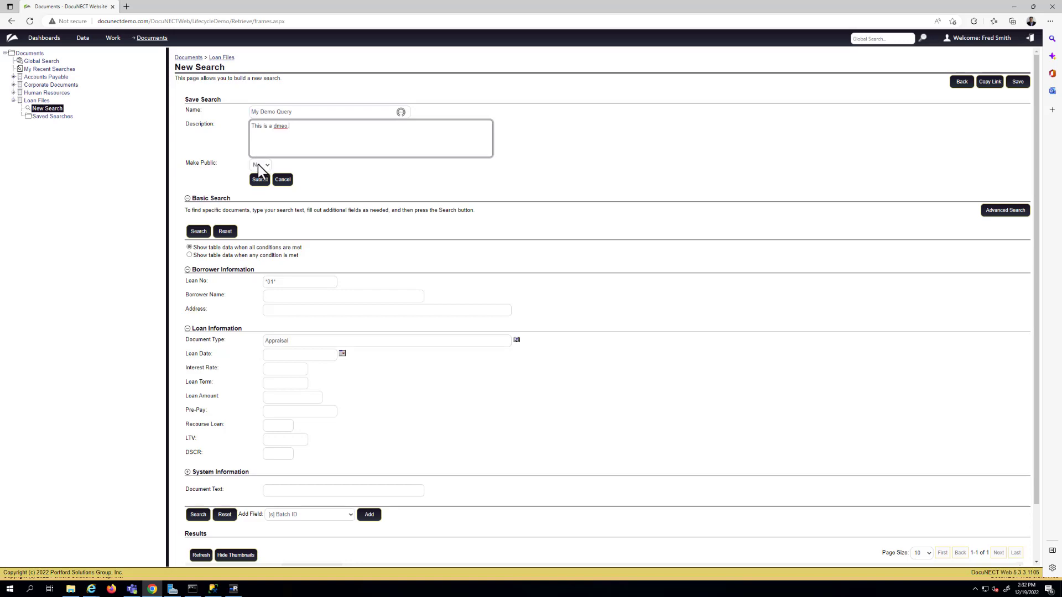
double_click(280, 126)
type("demo.")
left_click(257, 180)
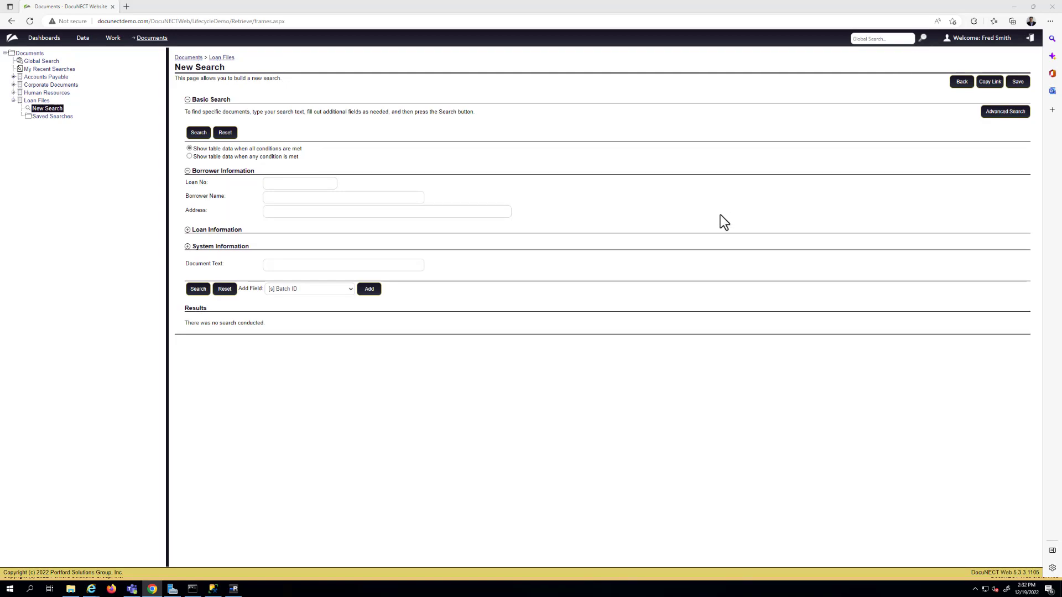
Step: In advanced search mode, set the Loan No condition to NOT is like *01*
left_click(1001, 117)
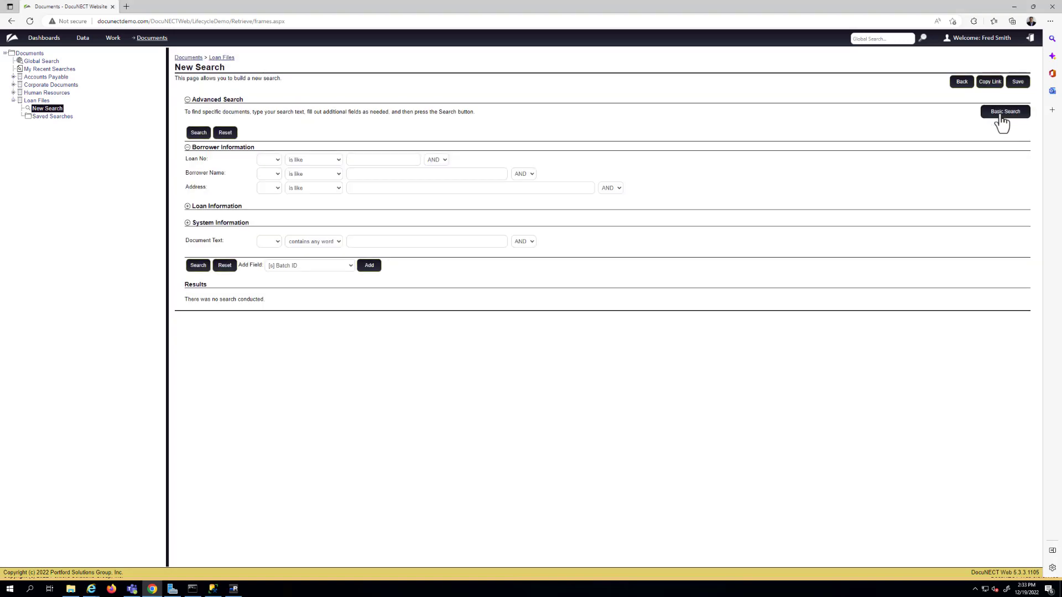
left_click(188, 223)
left_click(188, 206)
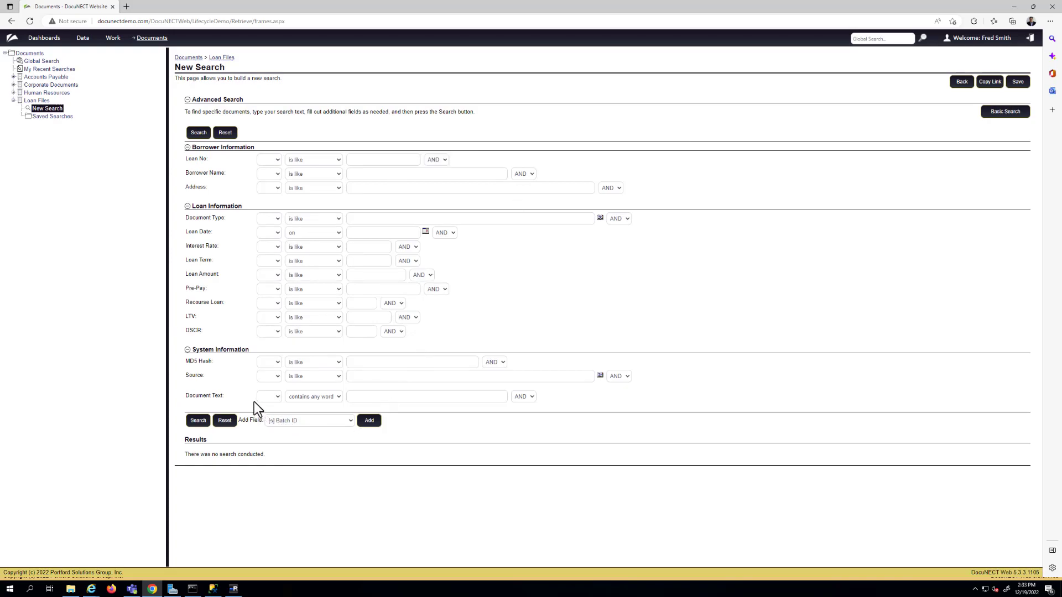
left_click(267, 159)
left_click(267, 176)
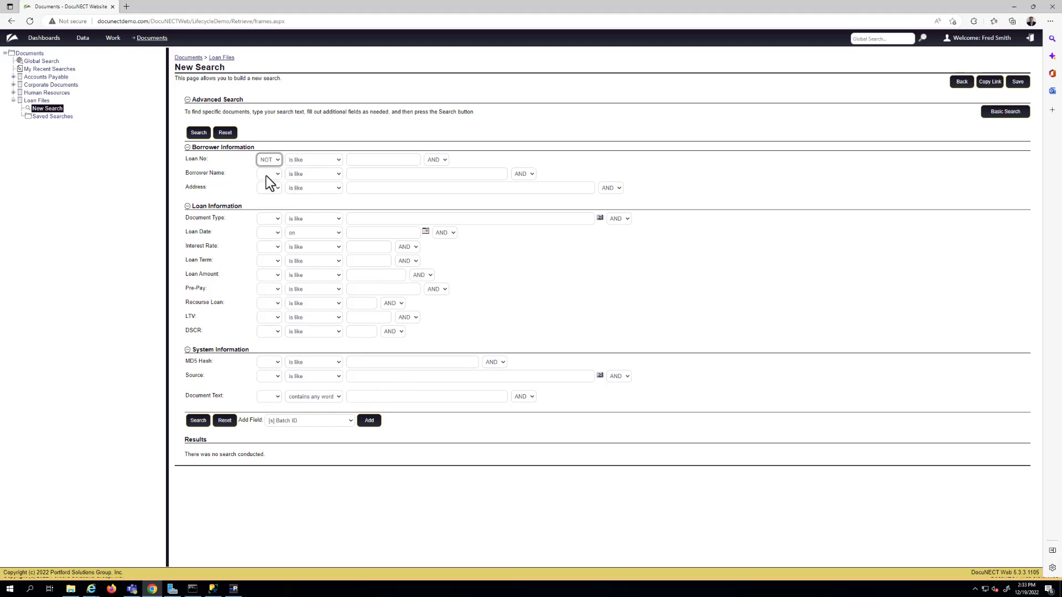
left_click(352, 160)
type("*01*")
Step: Limit Loan Date to between 11/28/2022 and 12/31/2022, leaving Interest Rate AND/OR unchanged
left_click(269, 232)
left_click(309, 234)
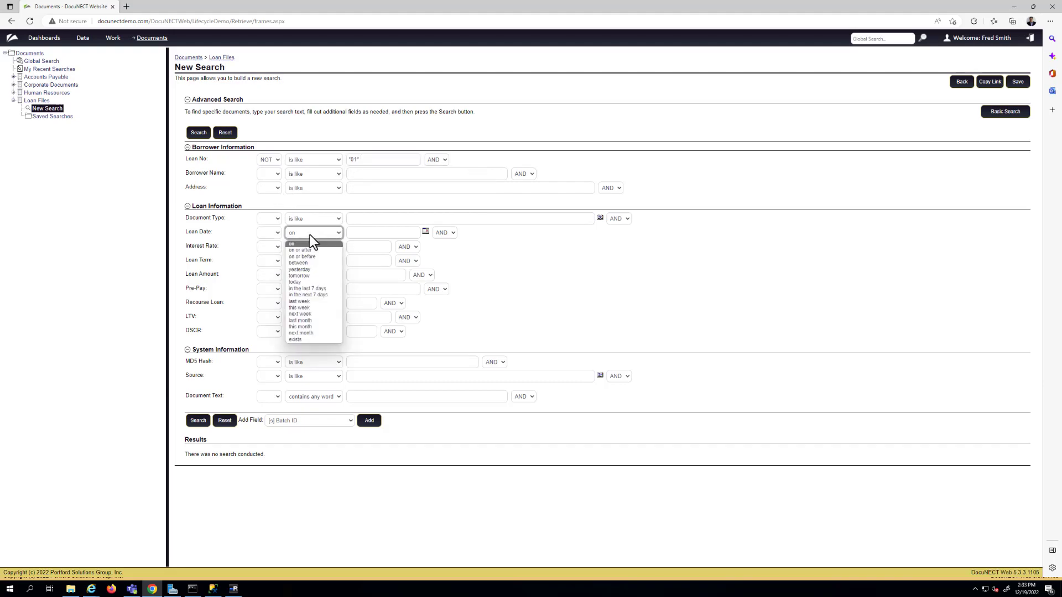
left_click(309, 263)
left_click(425, 231)
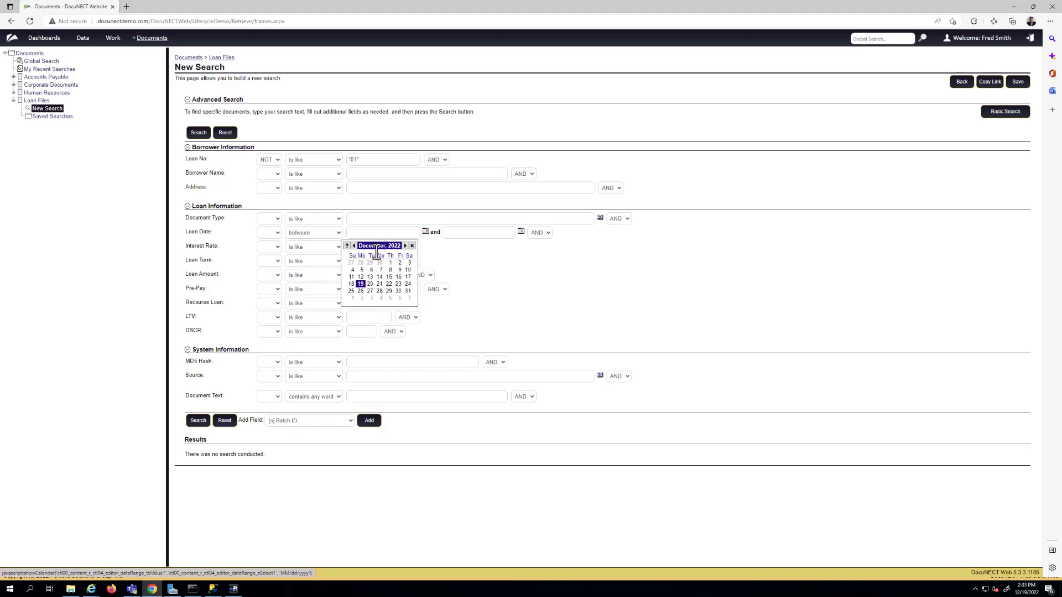
left_click(360, 263)
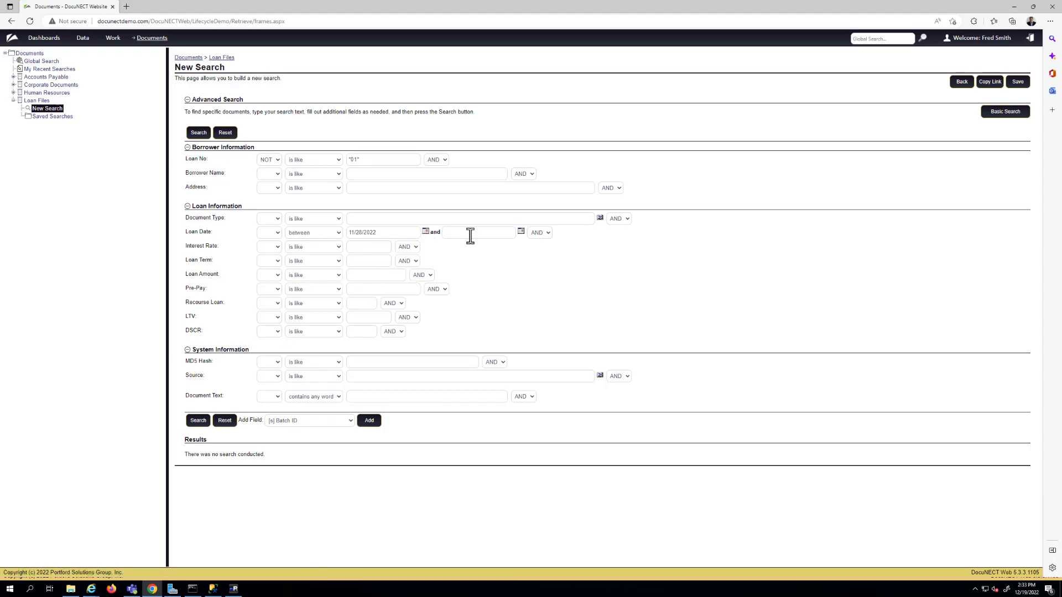
left_click(521, 231)
left_click(503, 291)
left_click(411, 249)
left_click(493, 261)
Step: Switch back to basic search, confirm, and rerun the *01* Loan No search
left_click(1006, 113)
left_click(568, 75)
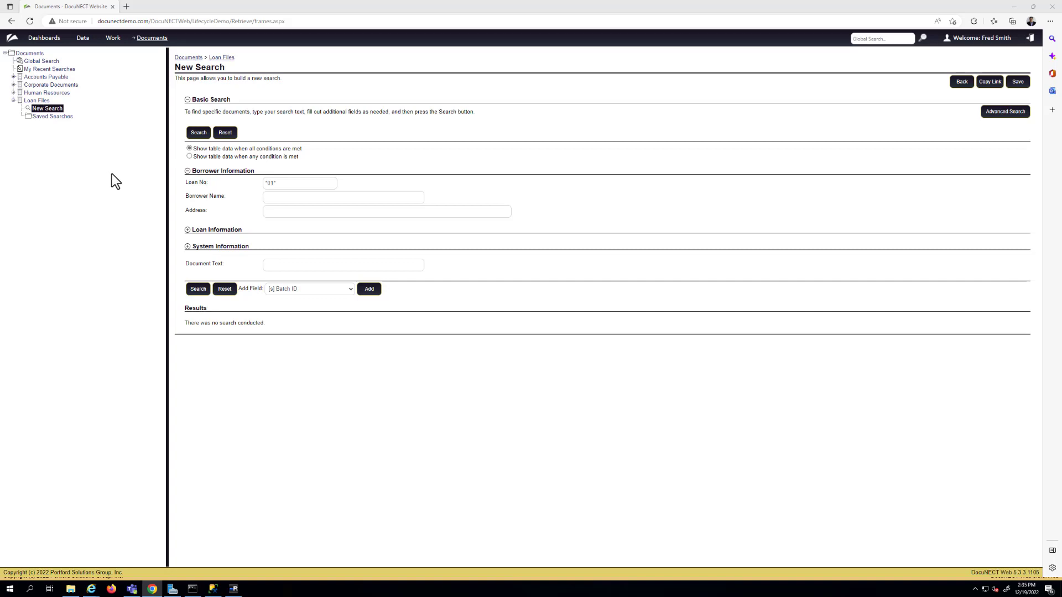
left_click(271, 184)
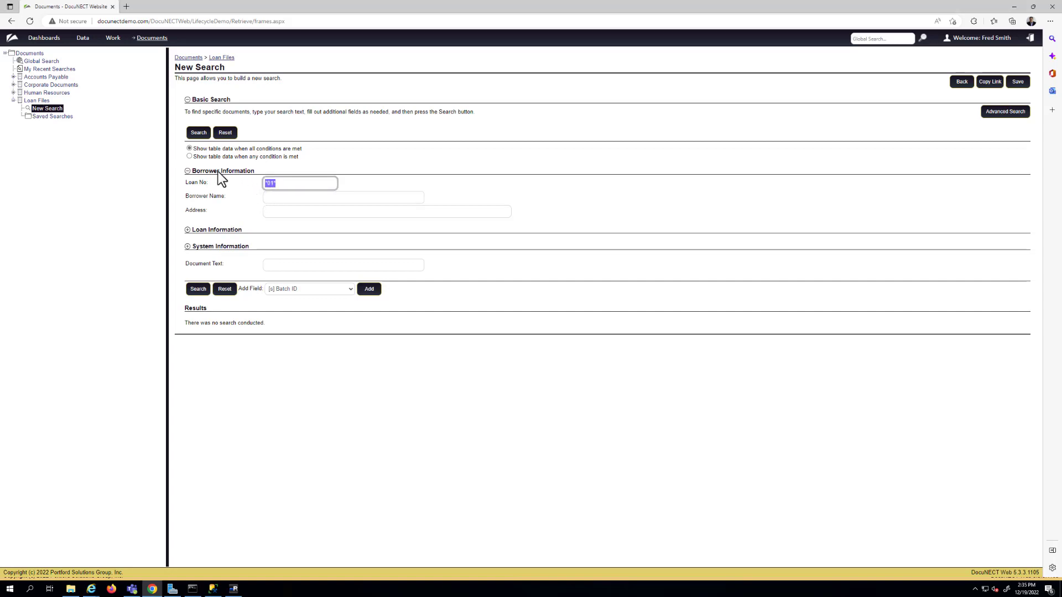
left_click(199, 134)
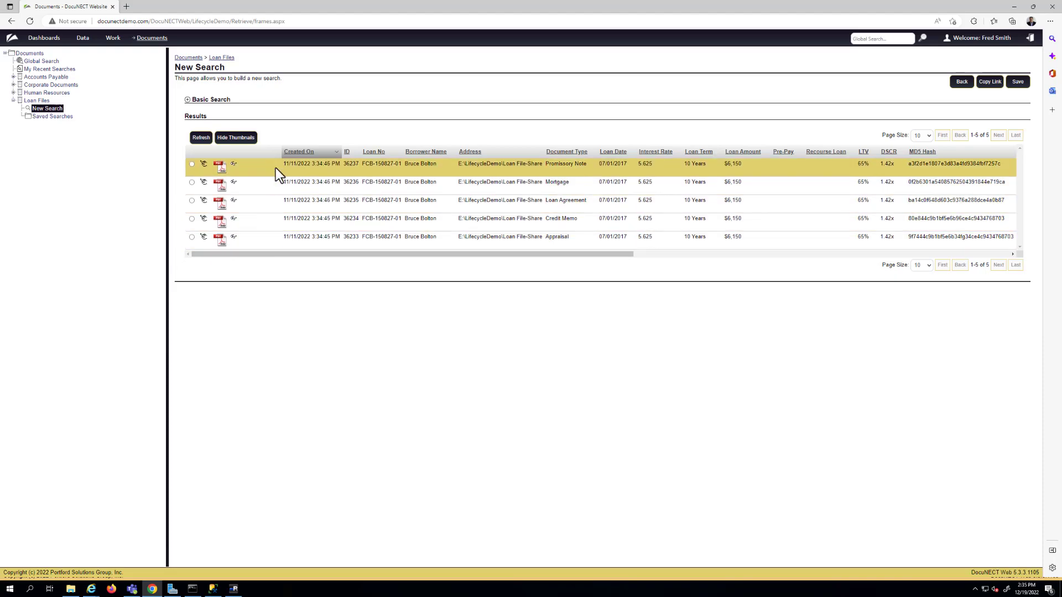
Step: Open the Promissory Note row's actions menu by right-click, then again from its menu icon
right_click(307, 164)
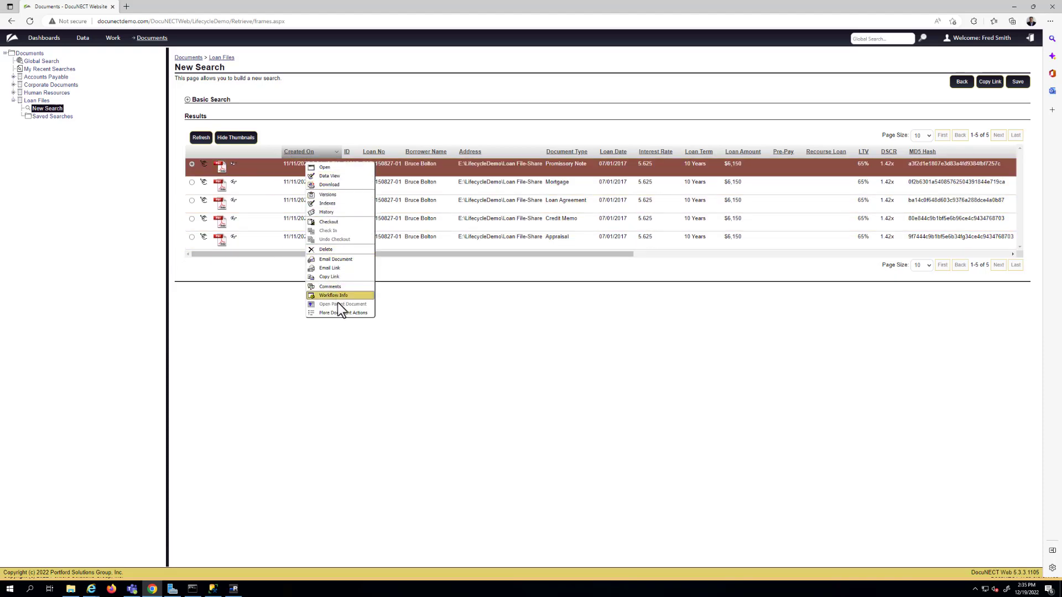
left_click(204, 164)
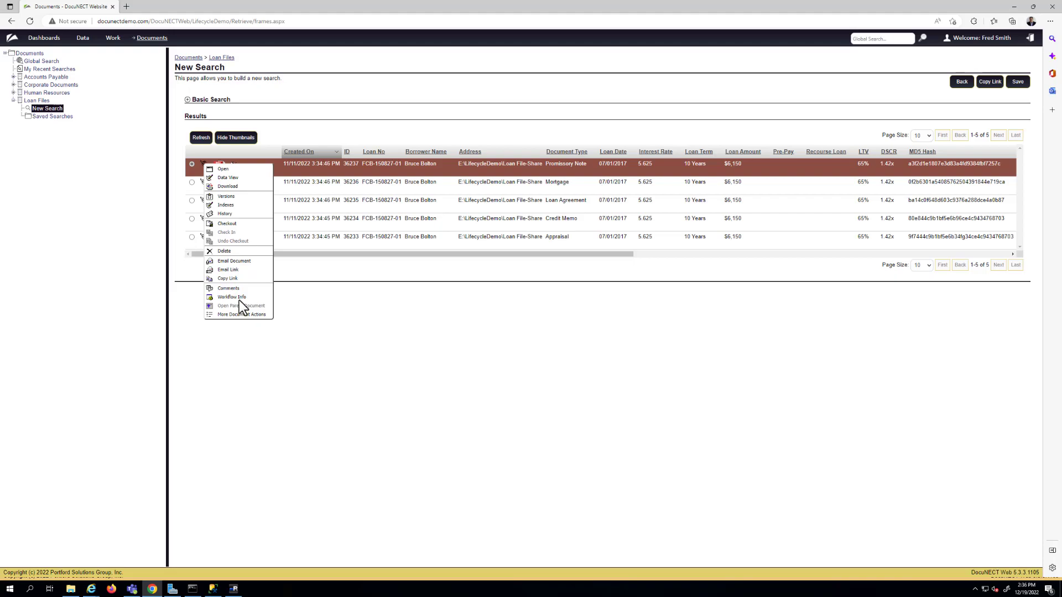
Step: Open the Promissory Note's Indexes, review System Information, then expand Loan Information instead
left_click(238, 205)
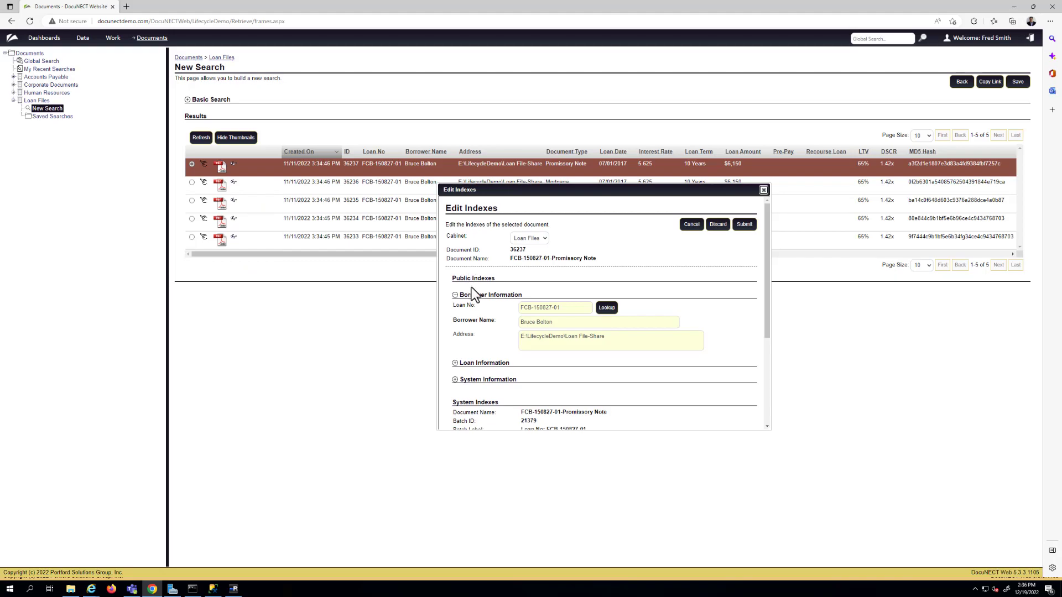
scroll(475, 313, "down", 3)
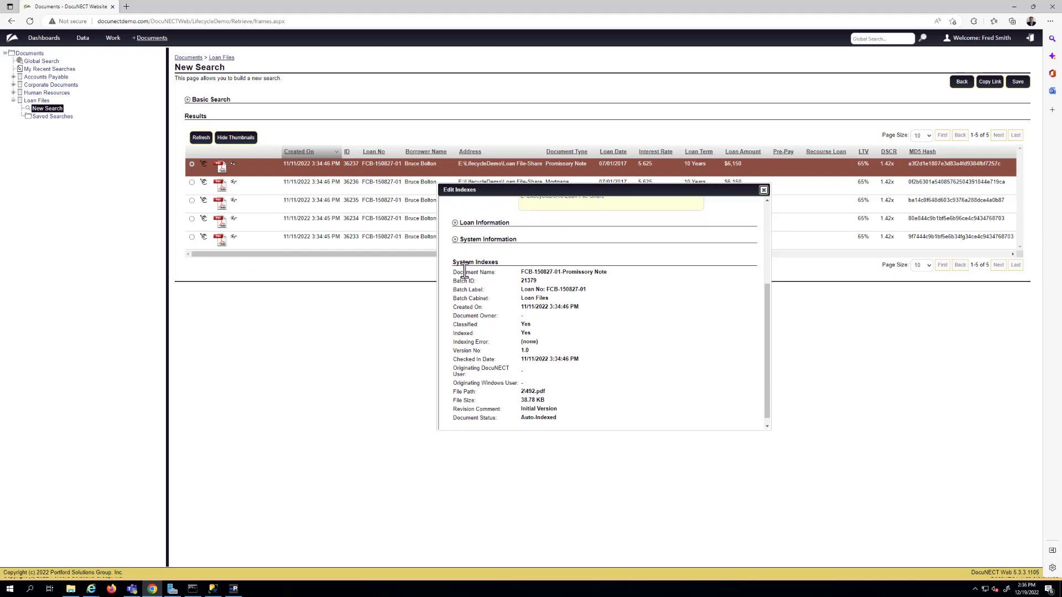
scroll(463, 271, "down", 1)
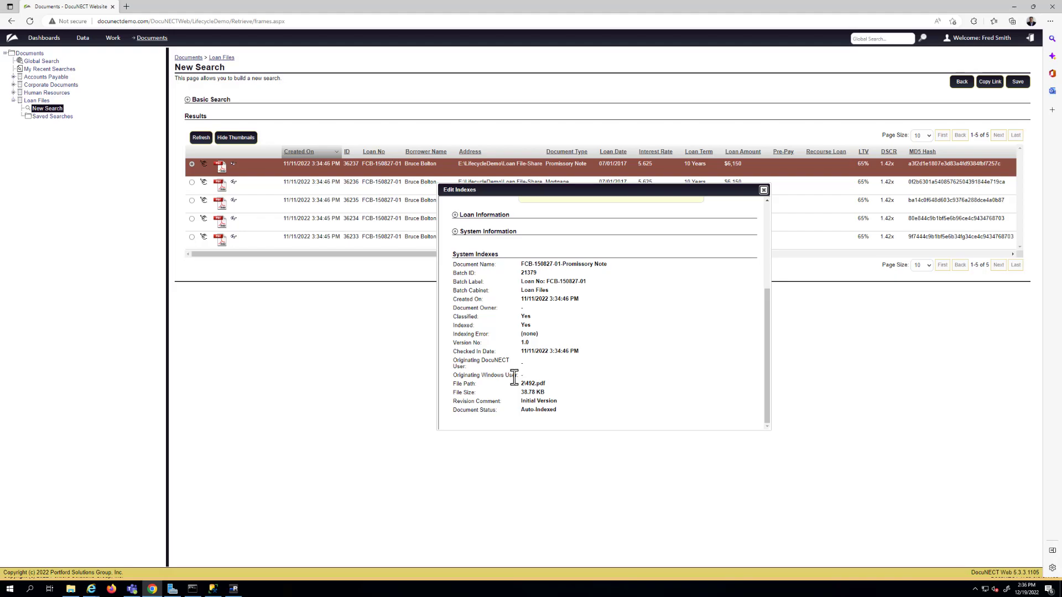
scroll(514, 379, "up", 4)
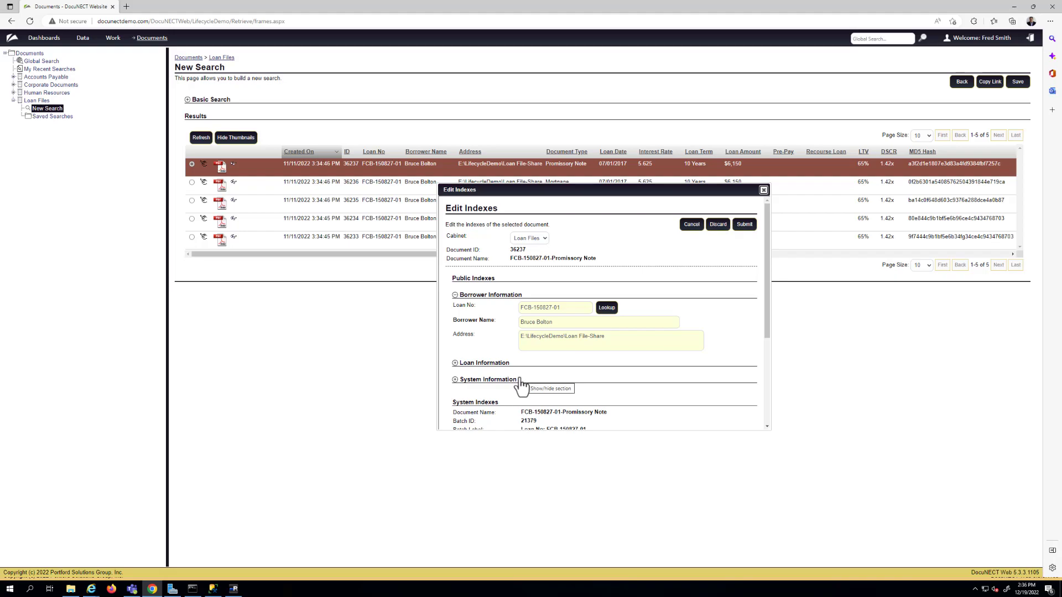
left_click(455, 380)
left_click(454, 364)
scroll(462, 374, "down", 1)
scroll(462, 374, "down", 1)
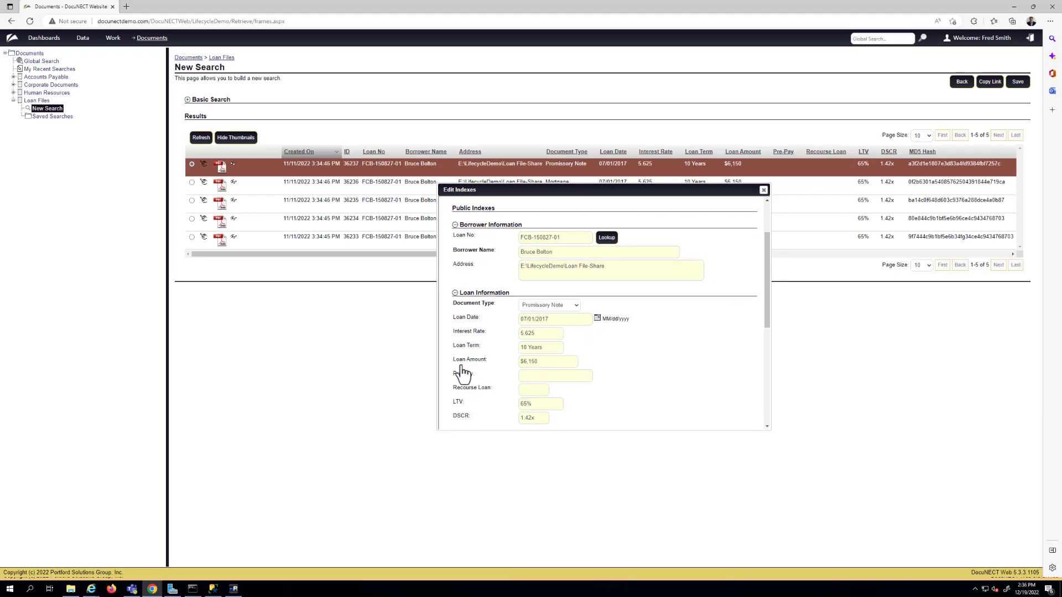
scroll(519, 336, "up", 2)
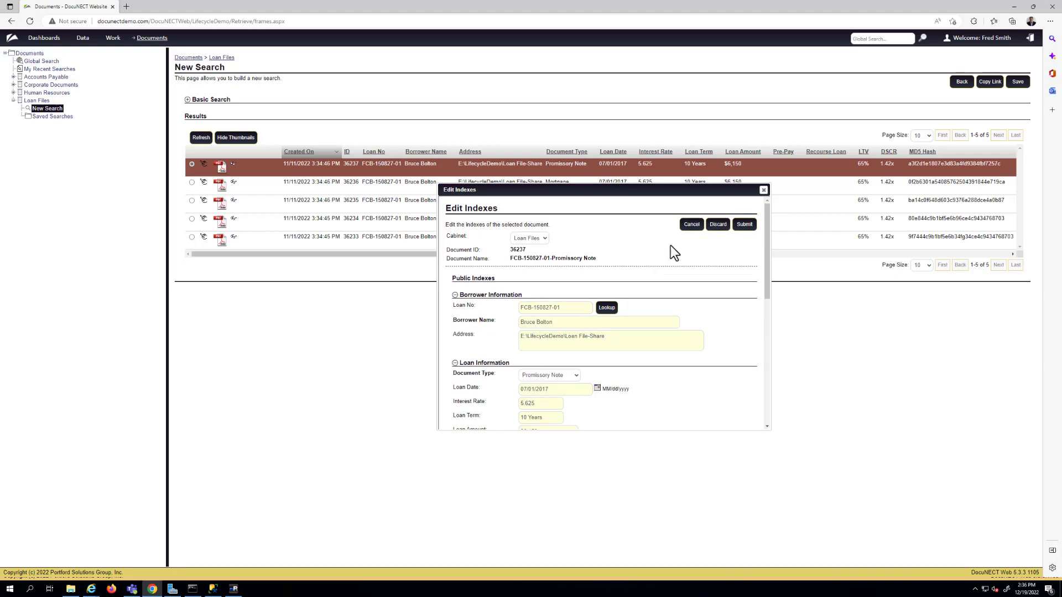
Step: Cancel Edit Indexes unchanged, preview the Promissory Note, then return to the five Loan Files results
left_click(692, 225)
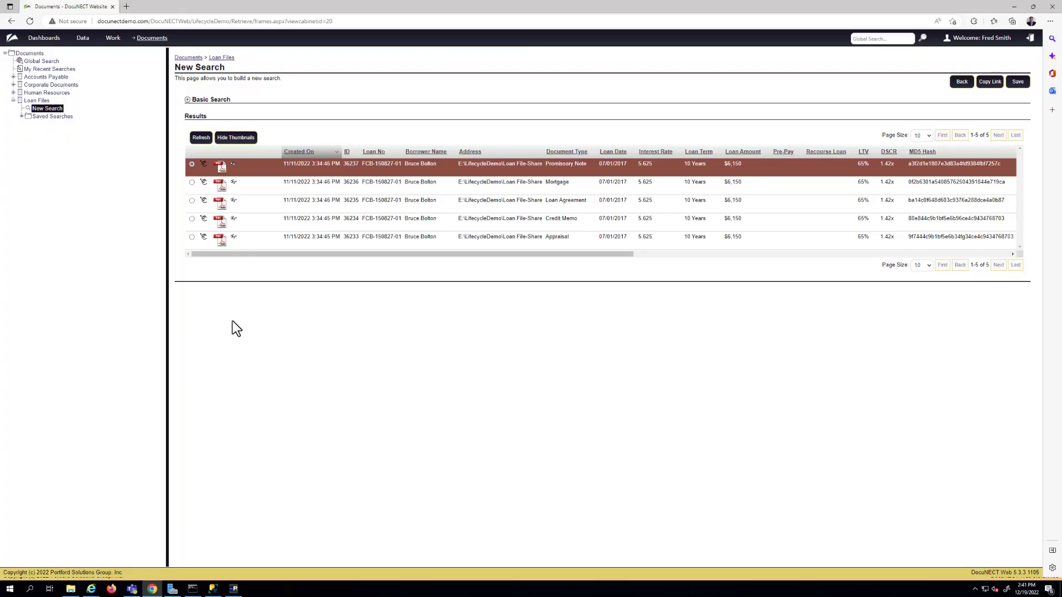
left_click(255, 163)
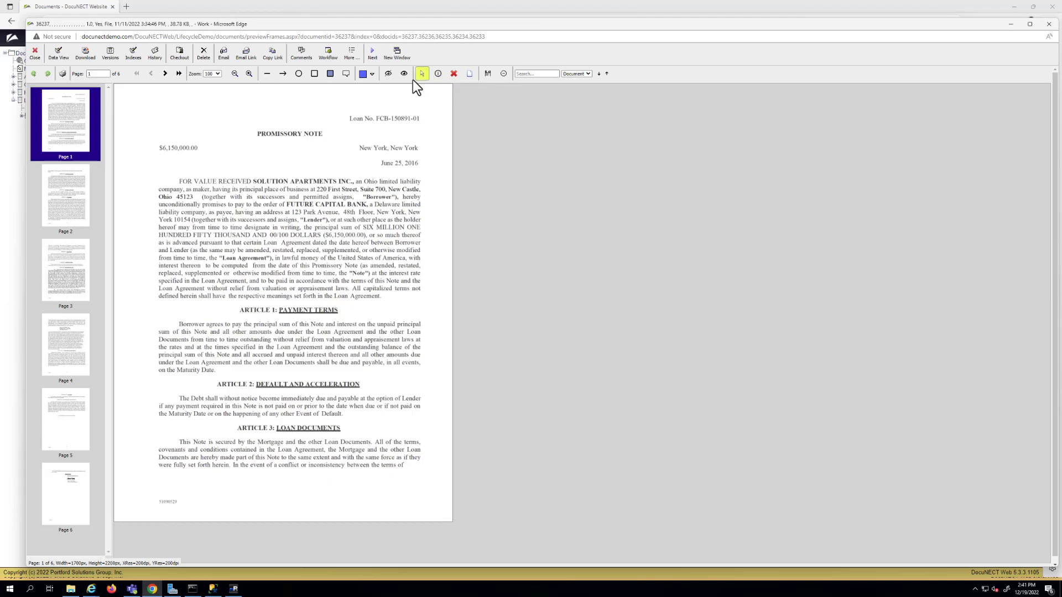
left_click(57, 56)
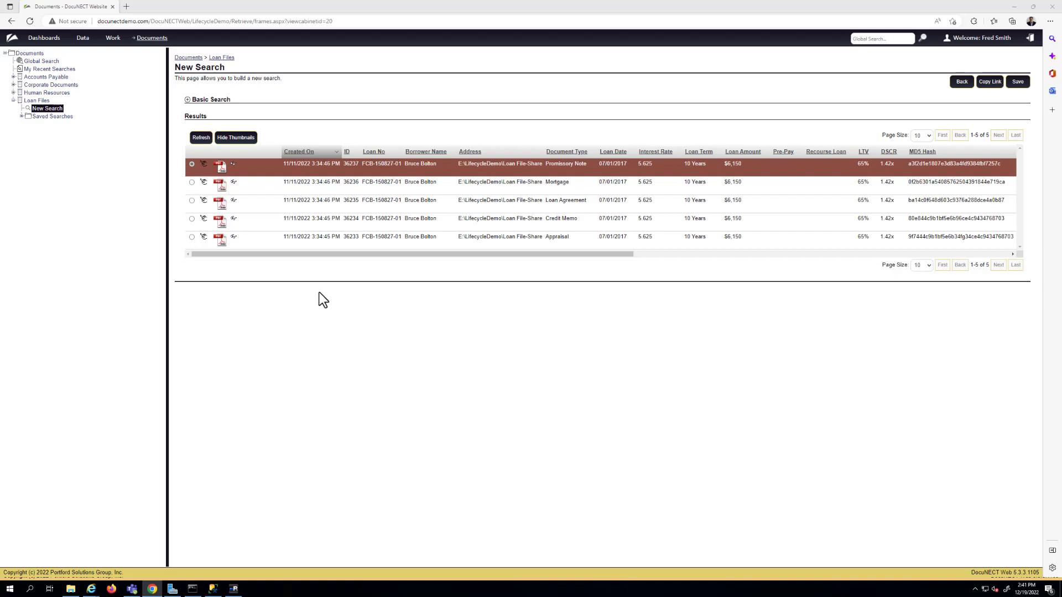
right_click(318, 165)
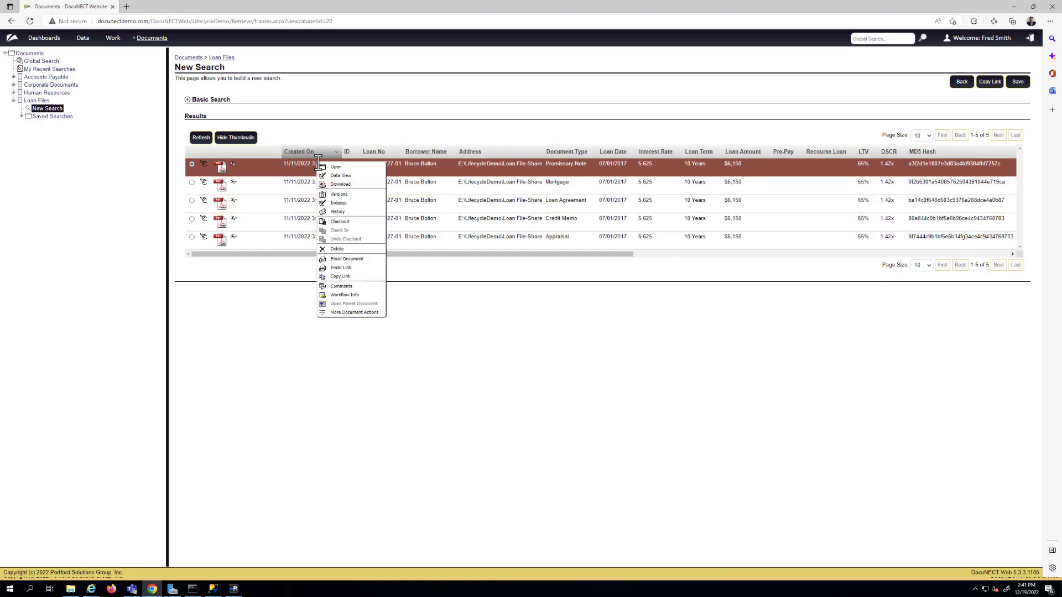
left_click(338, 211)
left_click(746, 290)
left_click_drag(529, 335, 510, 335)
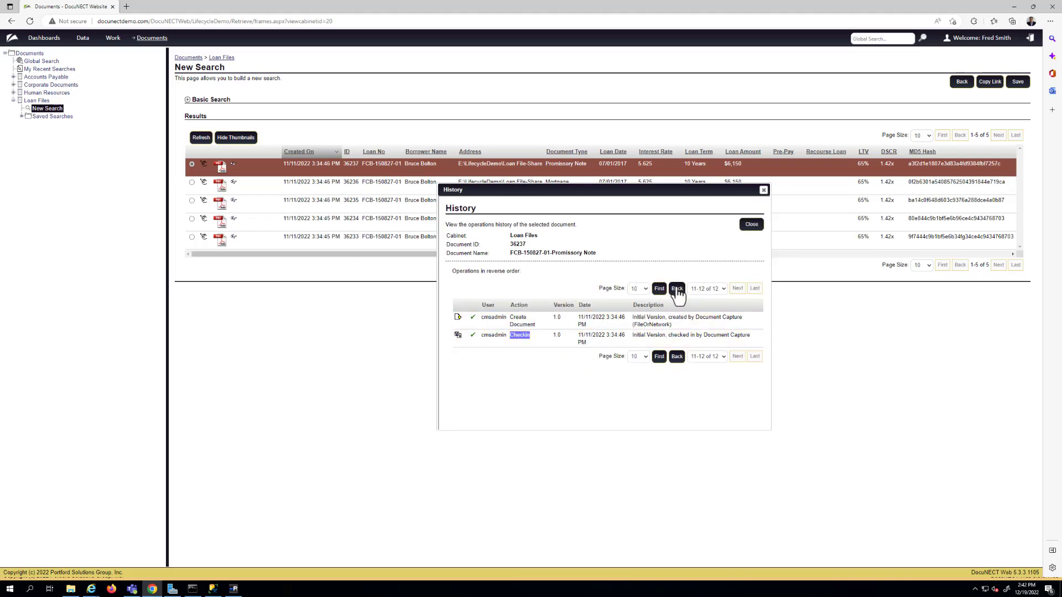
left_click(676, 288)
scroll(647, 320, "down", 3)
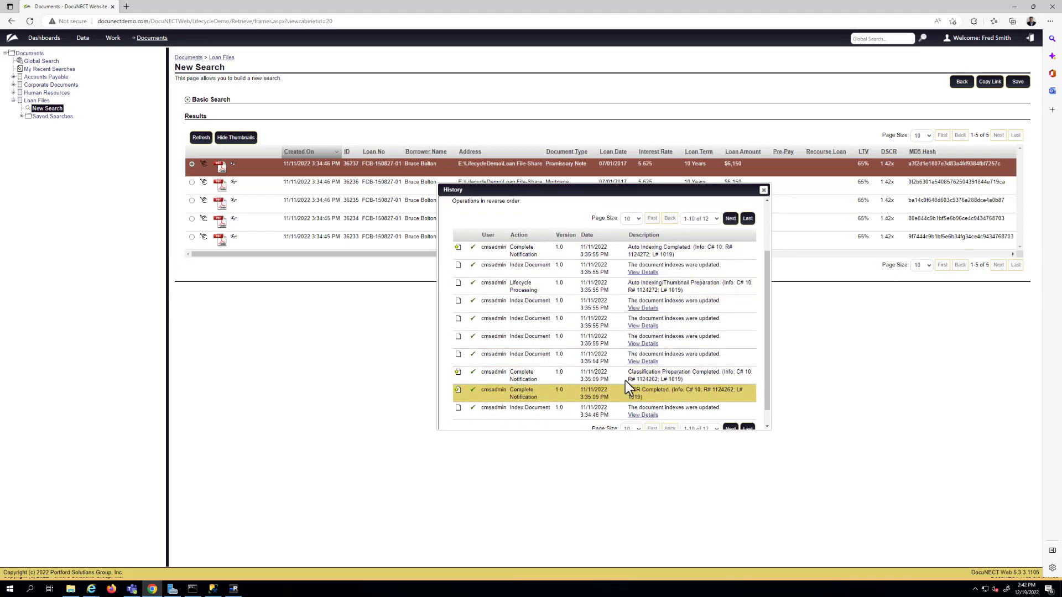
left_click(642, 362)
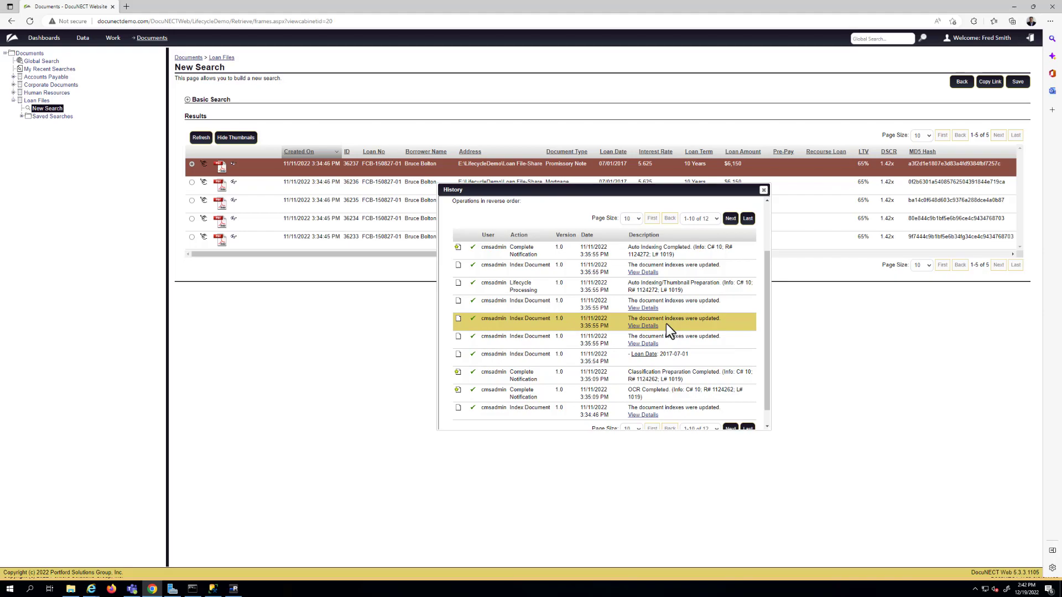
scroll(666, 323, "up", 3)
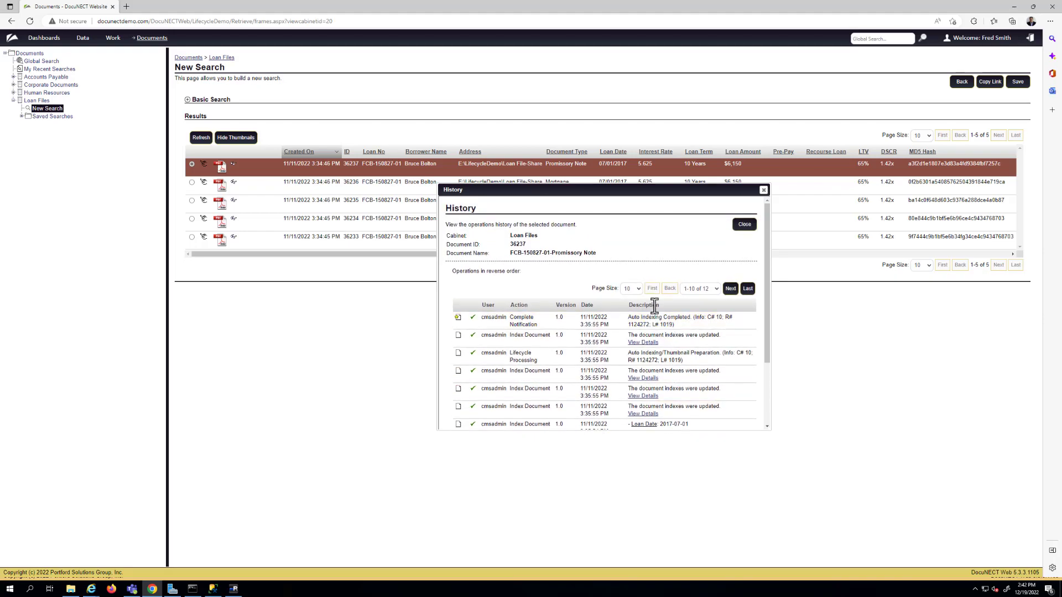
left_click(745, 226)
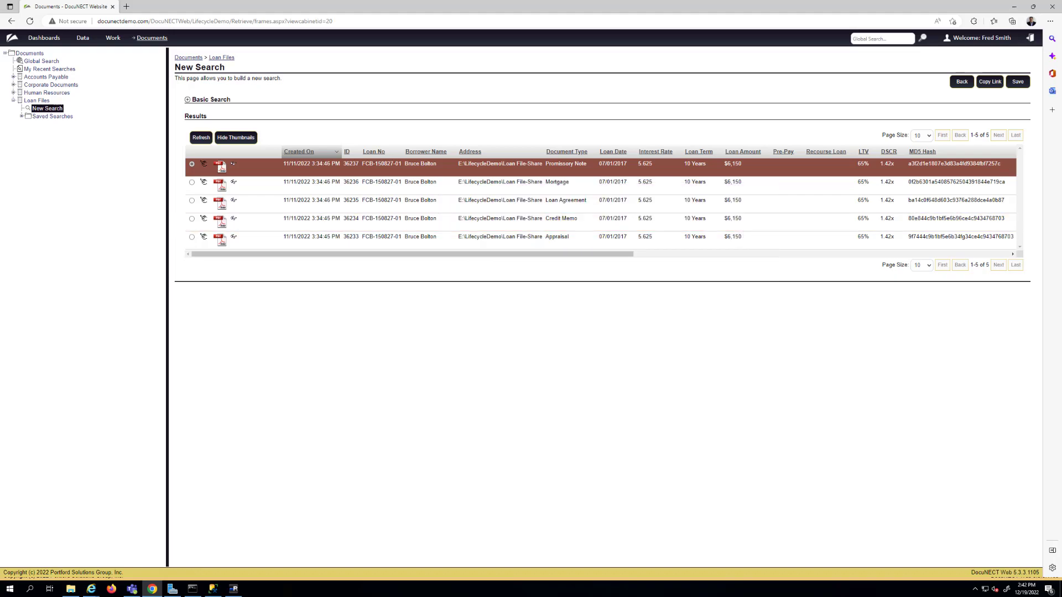